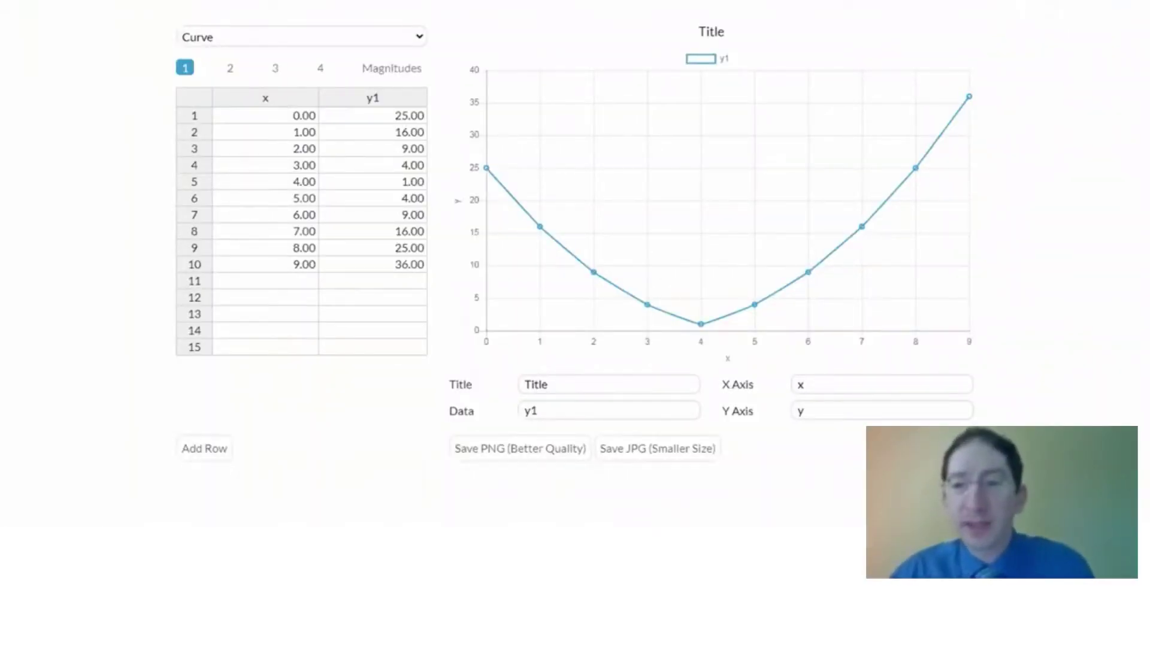
Step: After viewing the circled star field image, switch the chart type to Variable and start a data upload
{"action": "key", "text": "alt+Tab"}
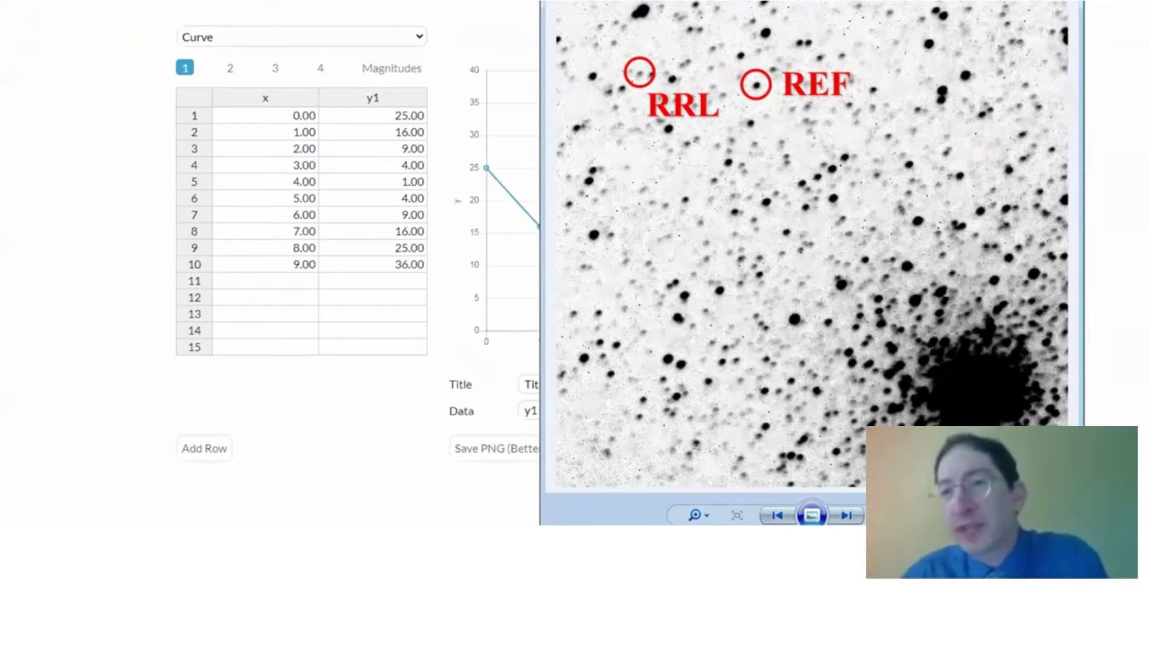
{"action": "key", "text": "alt+Tab"}
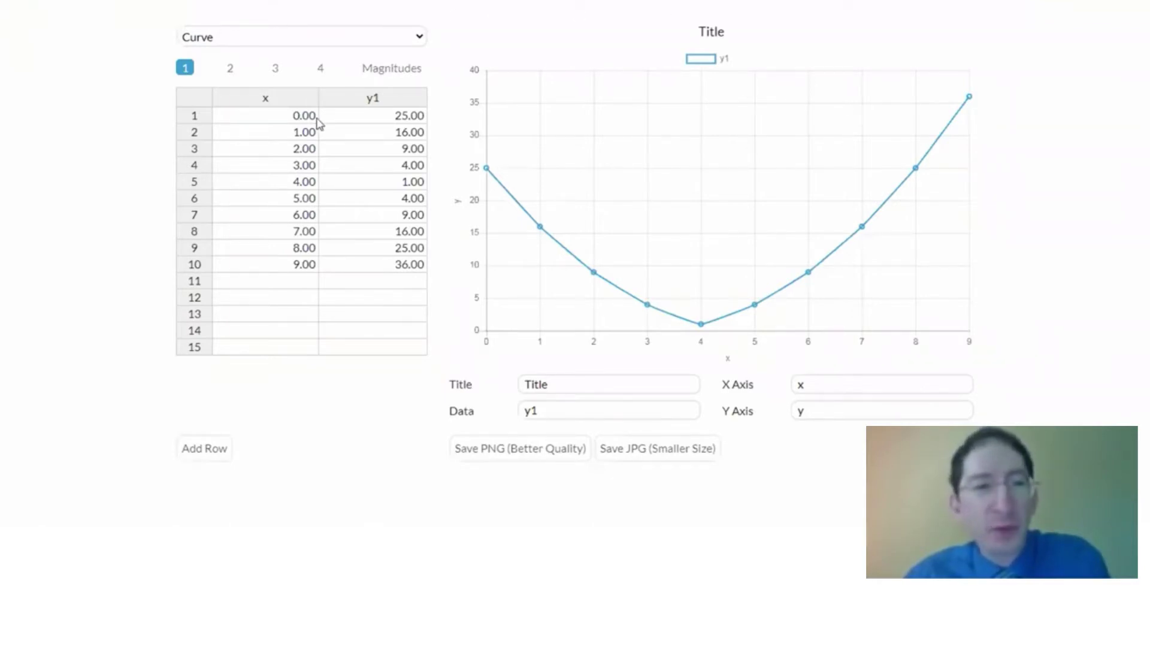
{"action": "left_click", "coordinate": [264, 40]}
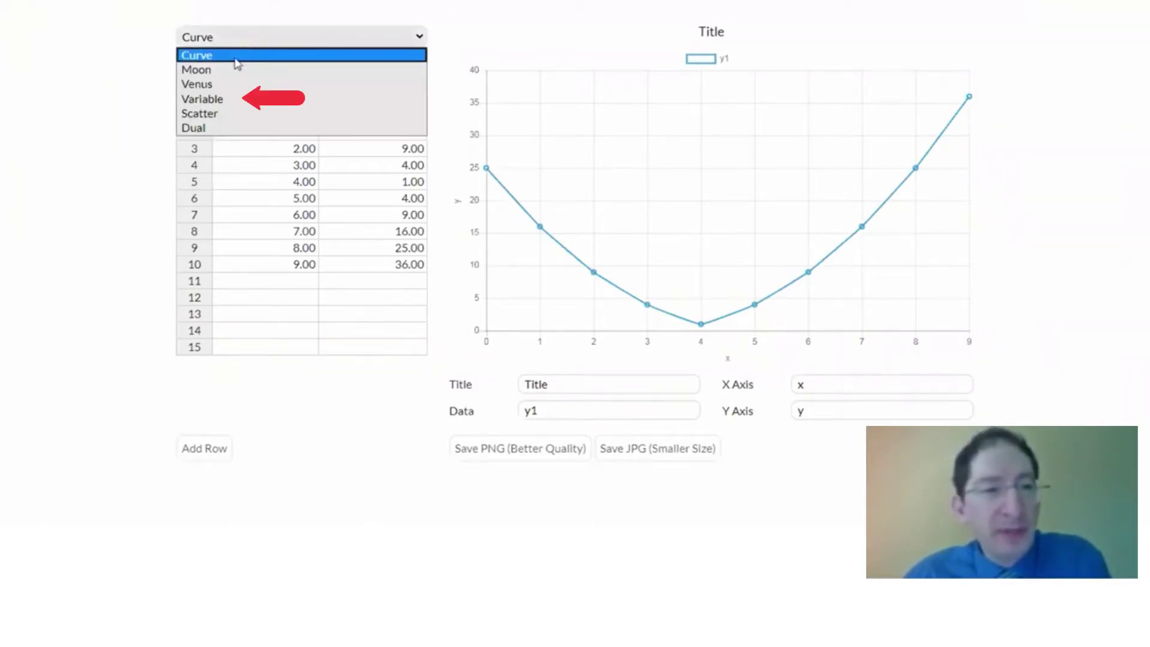
{"action": "left_click", "coordinate": [229, 102]}
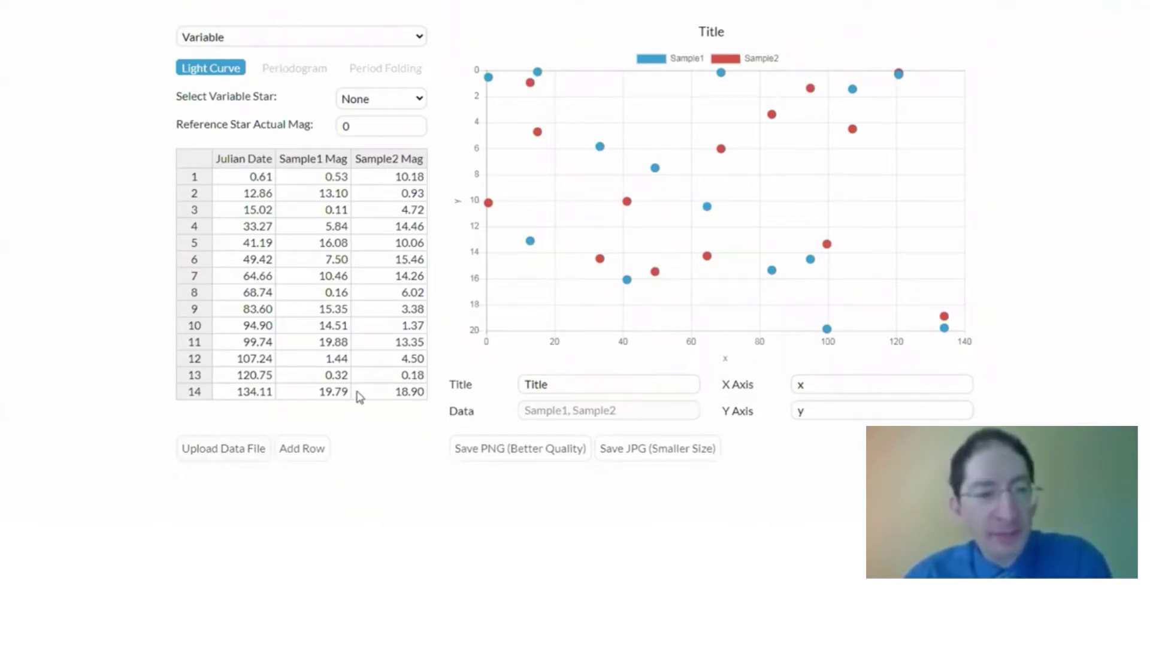
{"action": "left_click", "coordinate": [240, 451]}
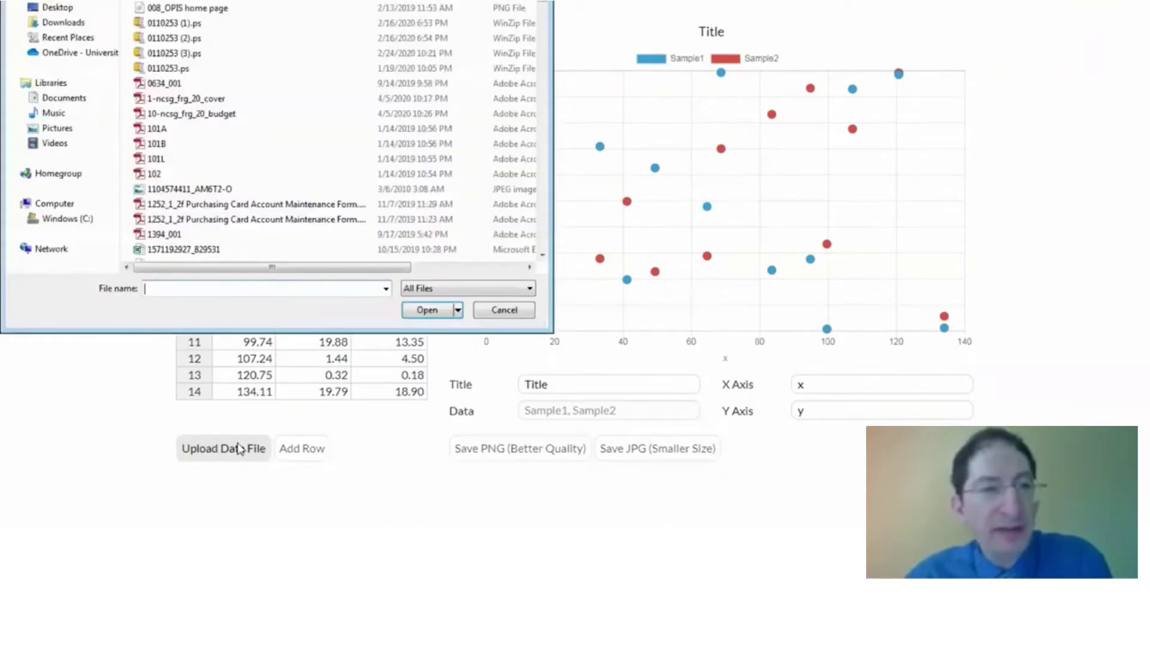
Step: Load afterglow_photometry_689.csv from the Downloads folder as the light-curve data
{"action": "left_click", "coordinate": [66, 23]}
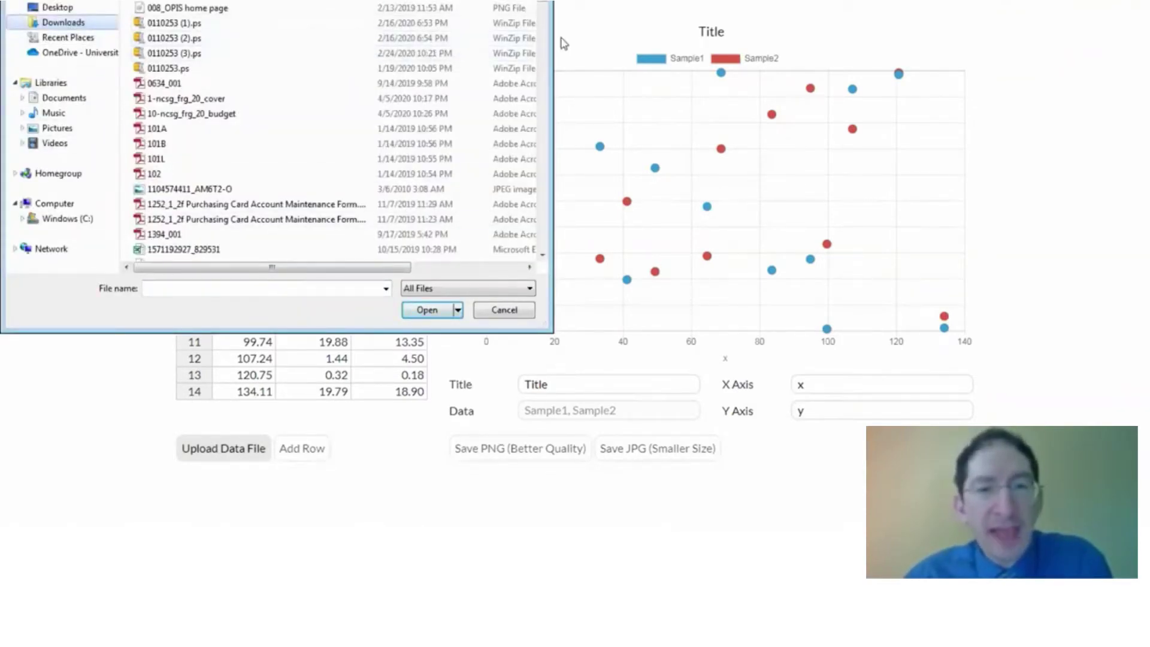
{"action": "left_click", "coordinate": [317, 290]}
{"action": "type", "text": "a"}
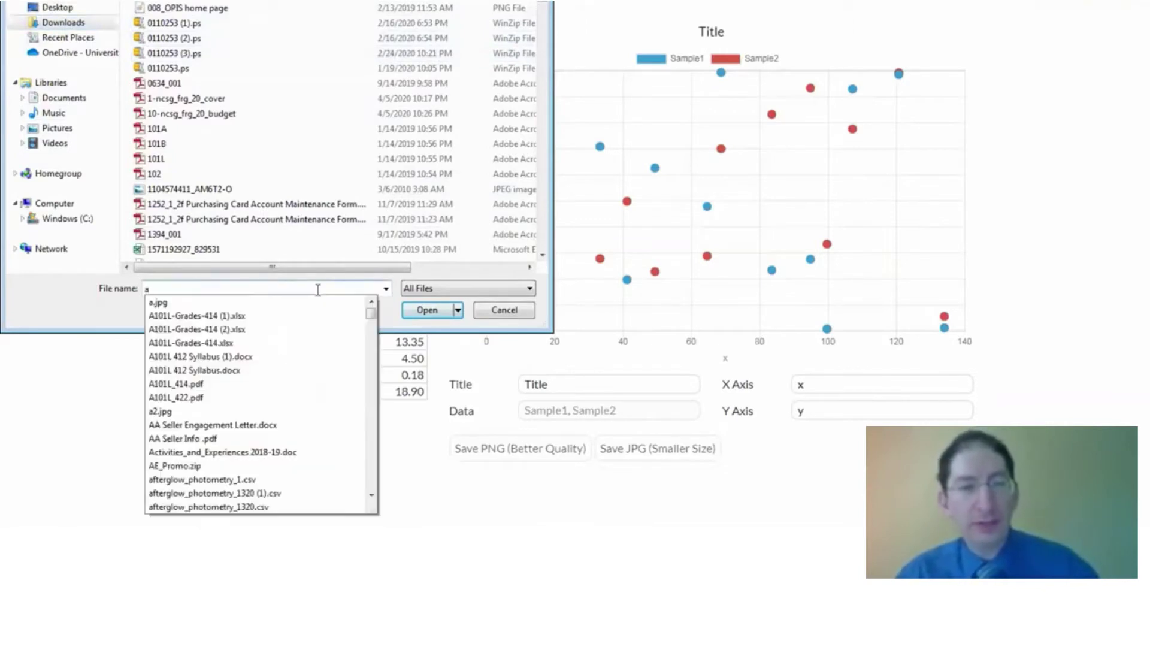
{"action": "type", "text": "ftew"}
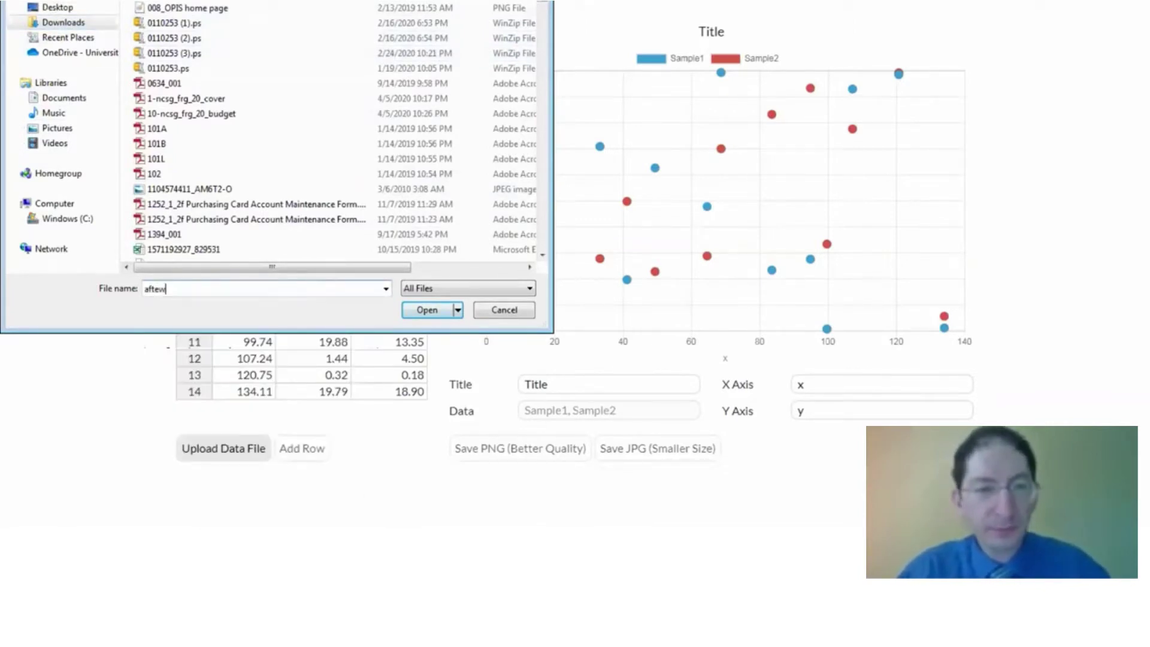
{"action": "key", "text": "BackSpace"}
{"action": "type", "text": "r"}
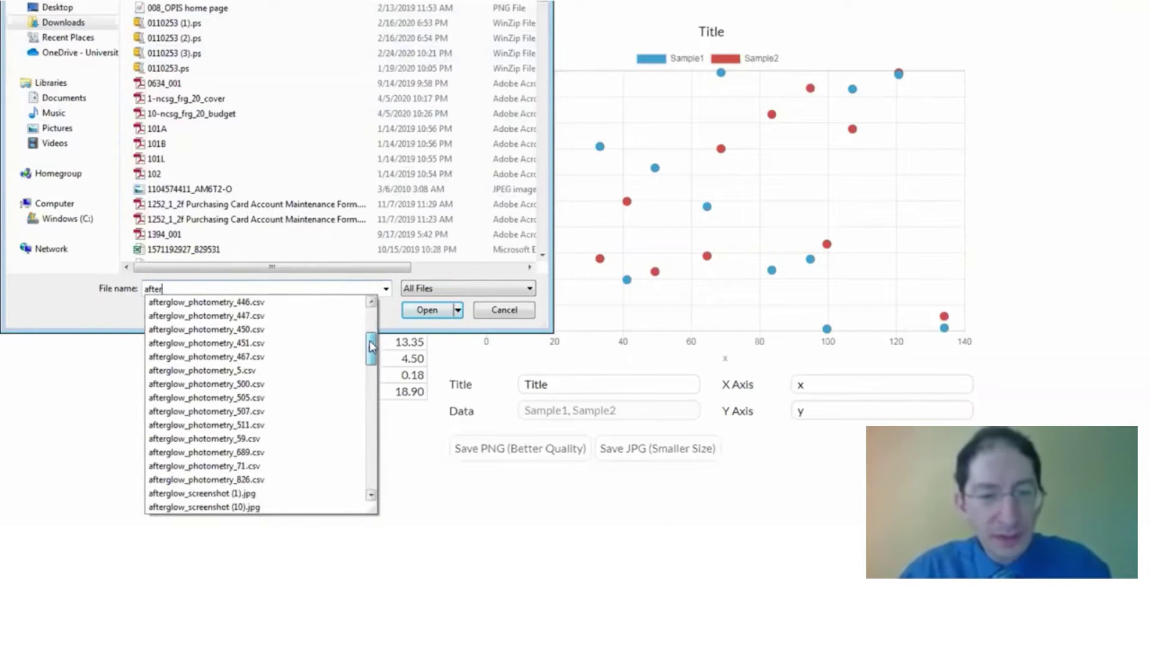
{"action": "left_click", "coordinate": [277, 453]}
{"action": "left_click", "coordinate": [427, 309]}
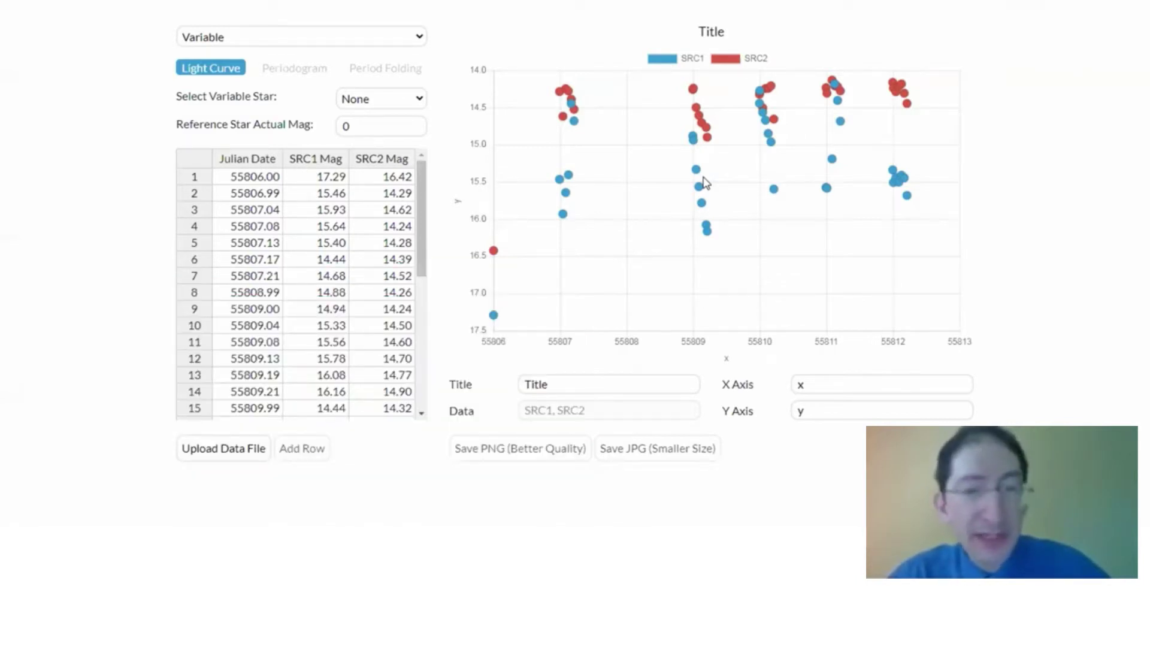
Step: Open the Select Variable Star dropdown, which is still set to None
{"action": "left_click", "coordinate": [350, 102]}
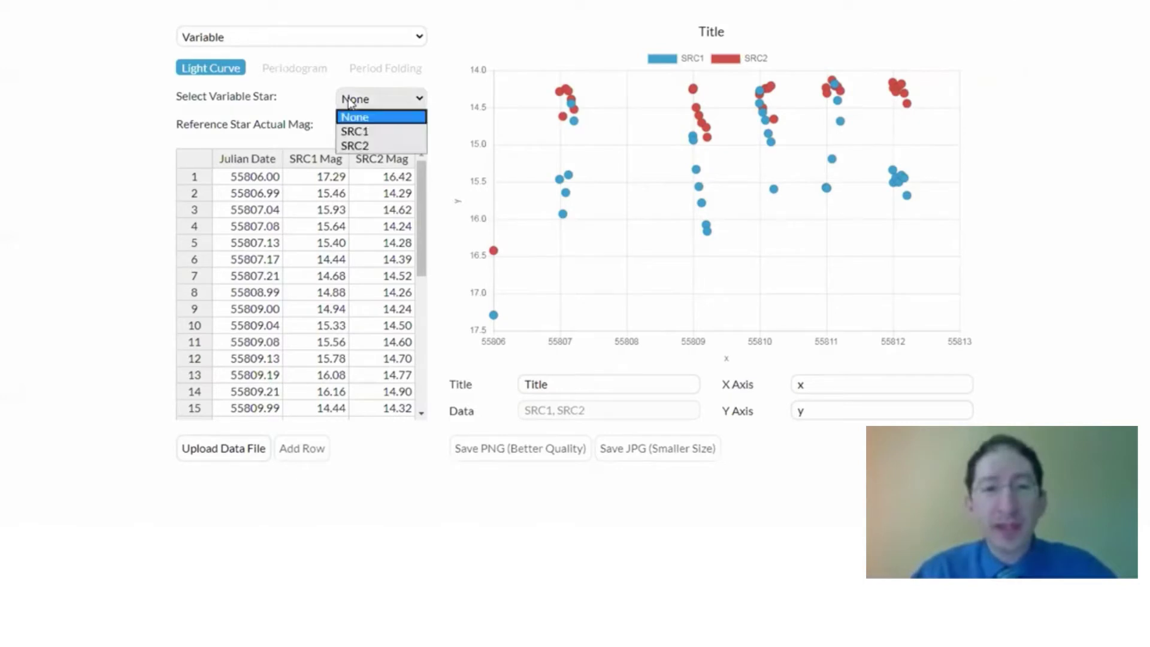
Step: Set SRC1 as the variable star and enter 12.98 as the reference star magnitude
{"action": "left_click", "coordinate": [361, 133]}
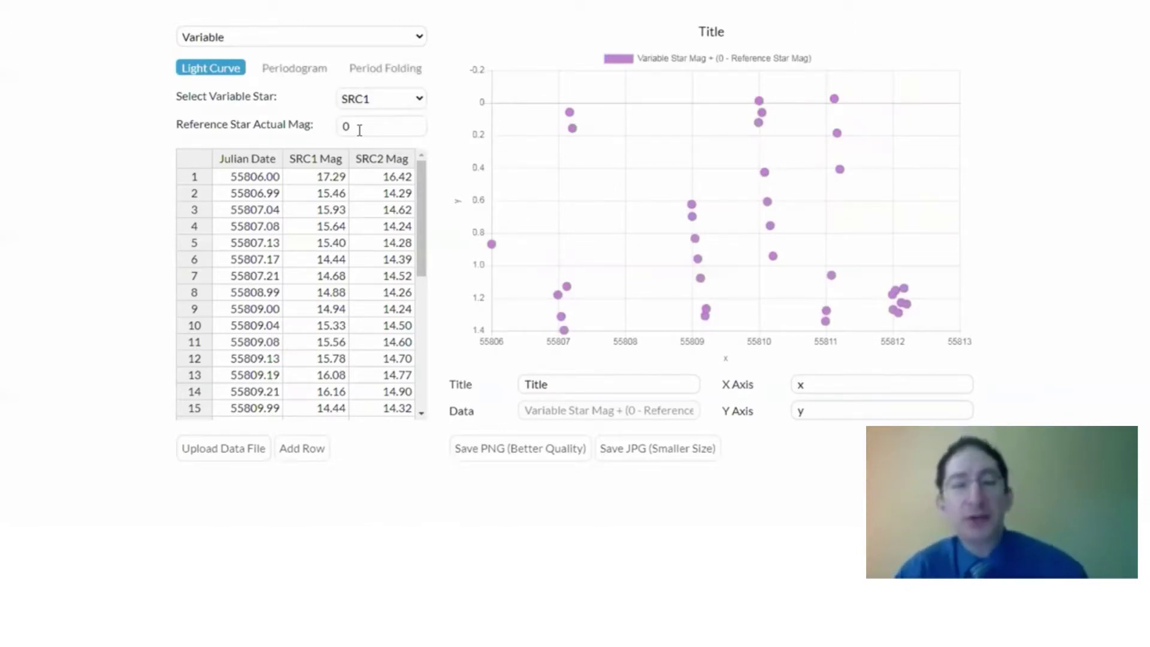
{"action": "double_click", "coordinate": [346, 126]}
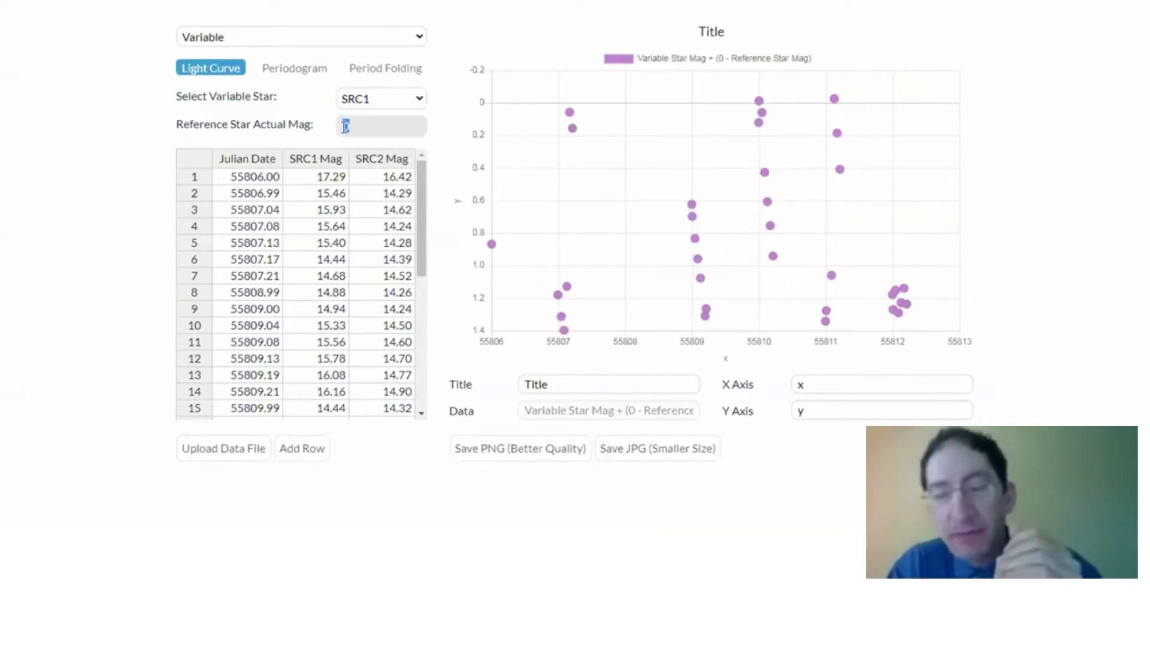
{"action": "type", "text": "12"}
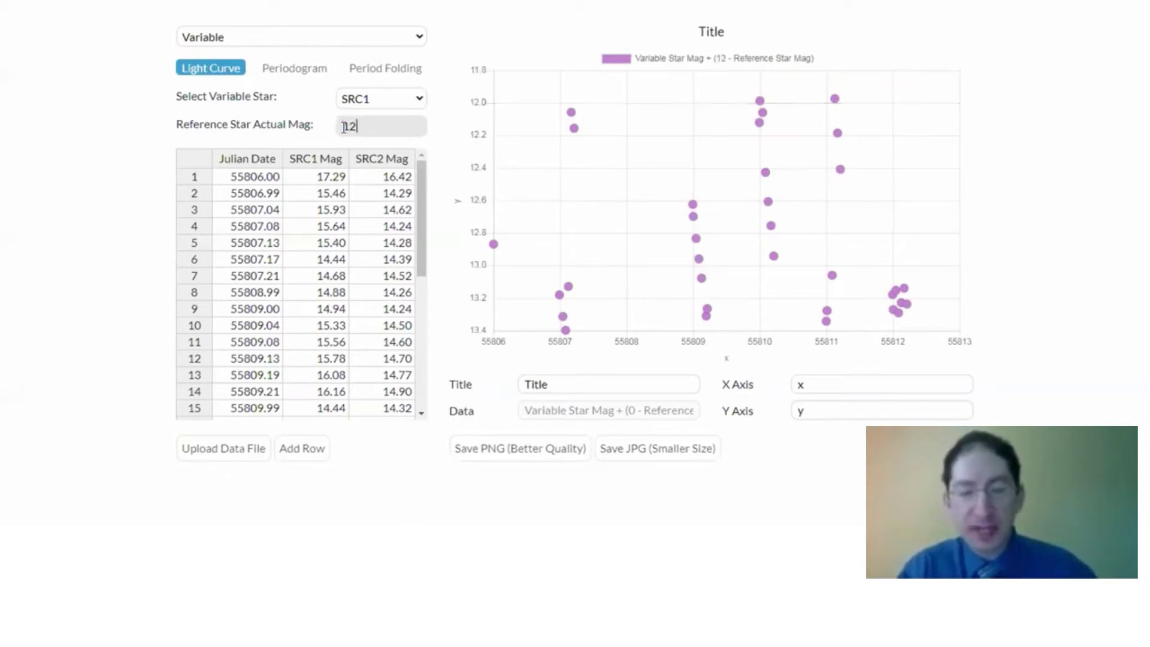
{"action": "type", "text": "."}
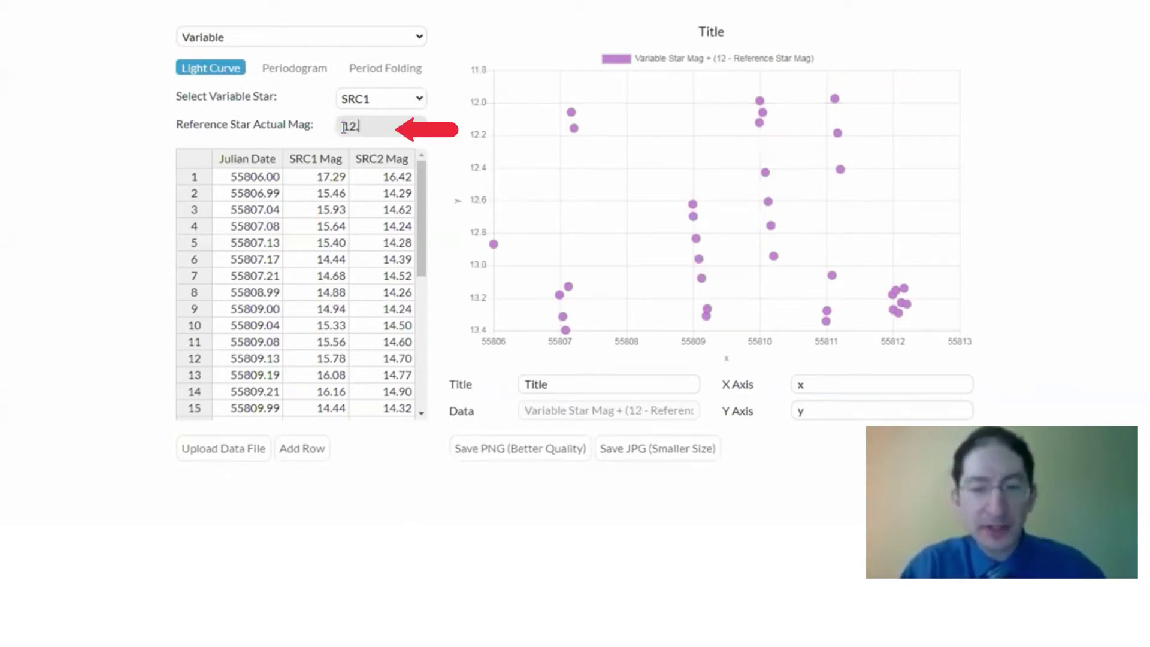
{"action": "type", "text": "98"}
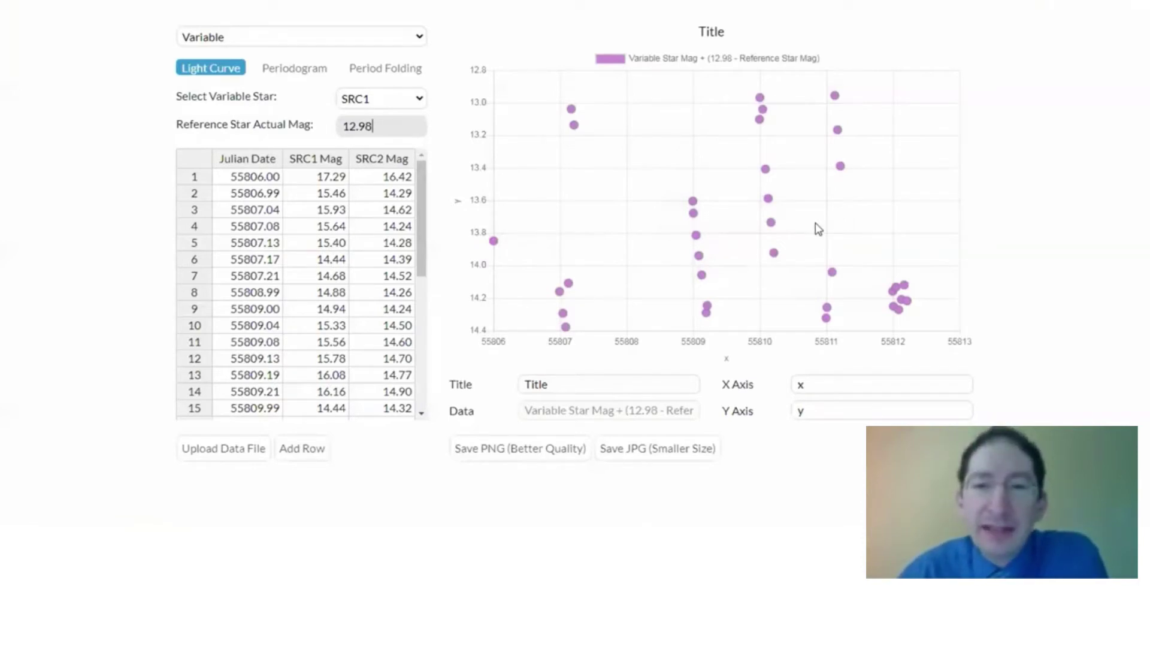
{"action": "mouse_move", "coordinate": [495, 243]}
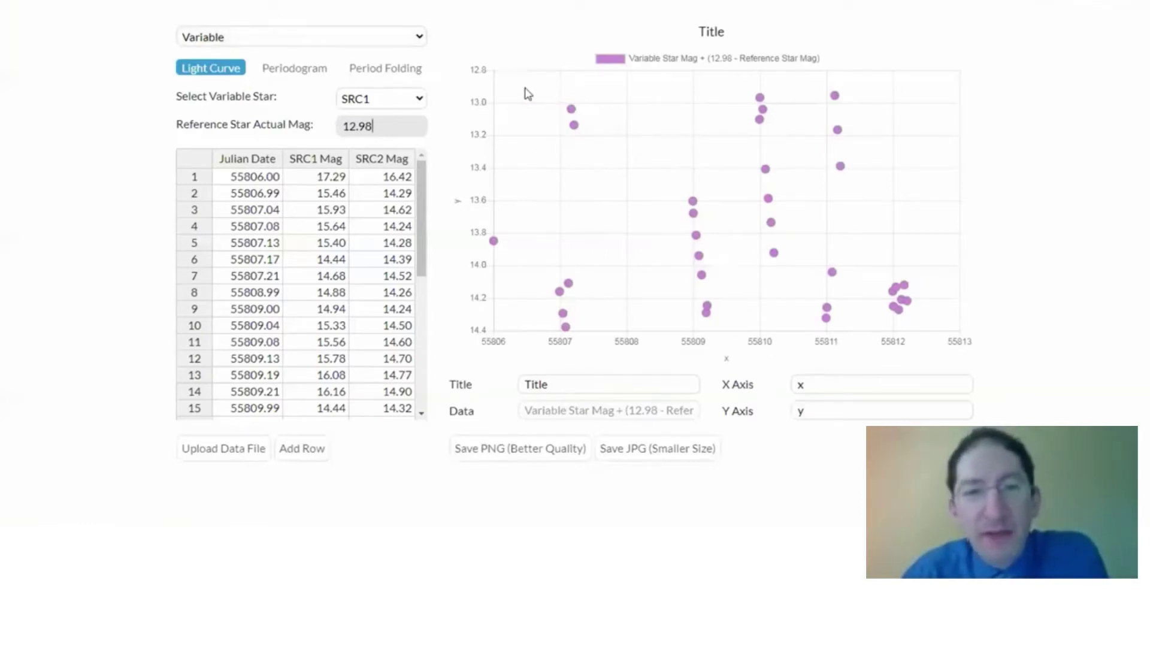
Step: Show SRC1's periodogram over 0.1 to 1 day and inspect the strongest peak near 0.56 days
{"action": "left_click", "coordinate": [297, 72]}
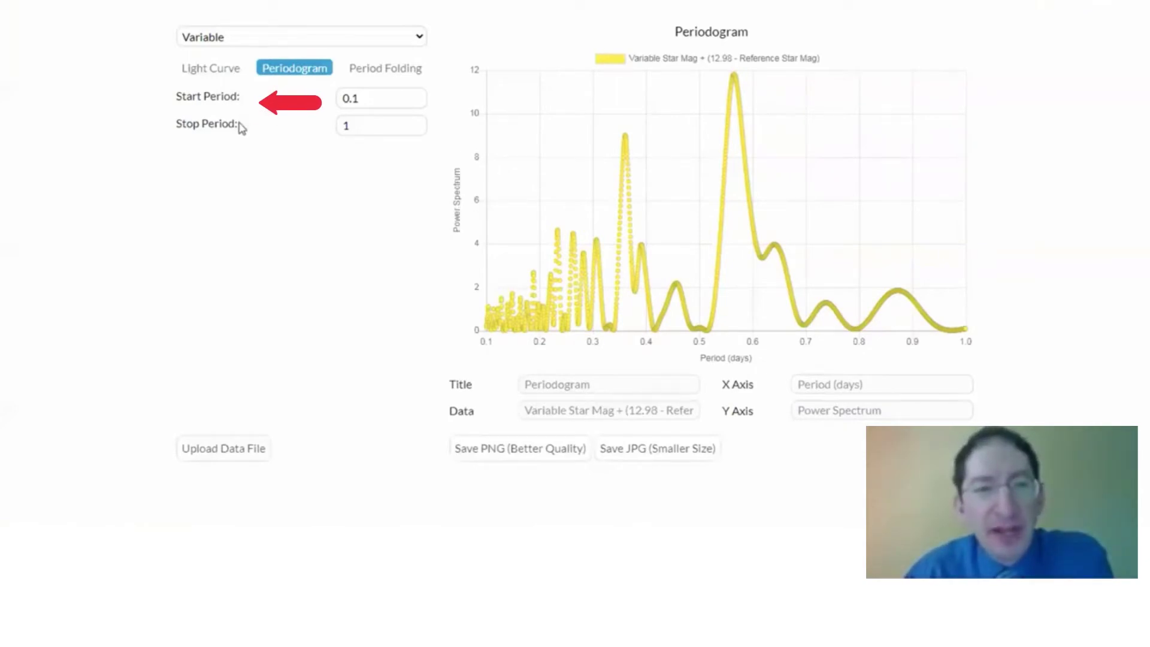
{"action": "mouse_move", "coordinate": [560, 249]}
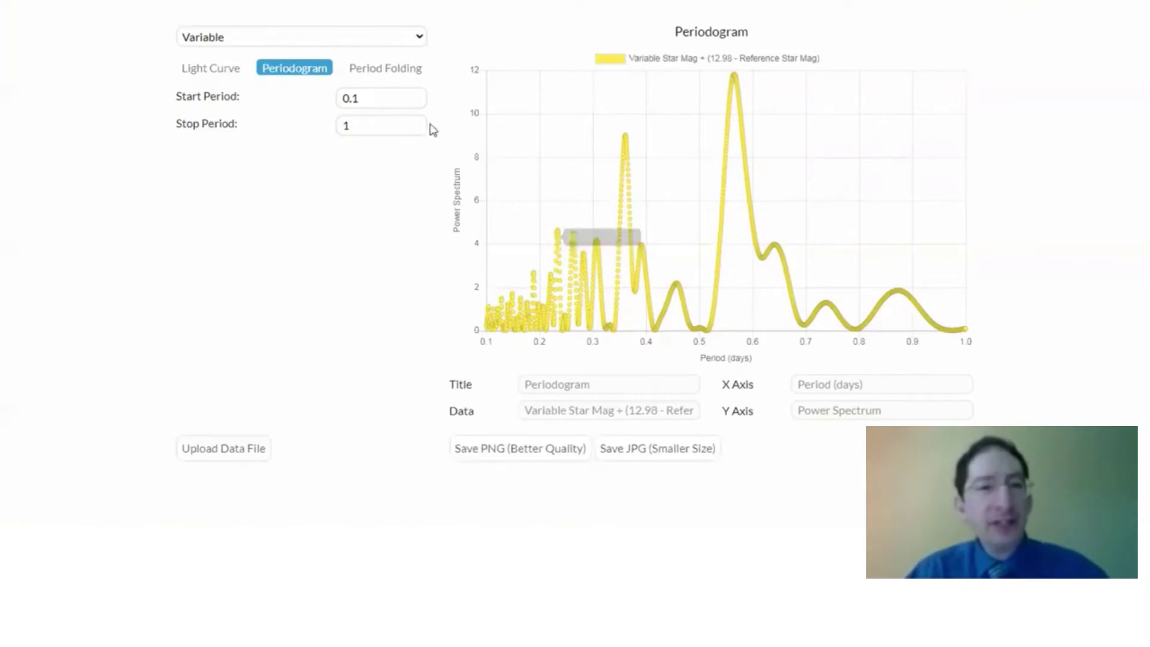
{"action": "left_click", "coordinate": [367, 99]}
{"action": "mouse_move", "coordinate": [367, 99]}
{"action": "left_mouse_down"}
{"action": "mouse_move", "coordinate": [341, 99]}
{"action": "mouse_move", "coordinate": [341, 126]}
{"action": "left_mouse_up"}
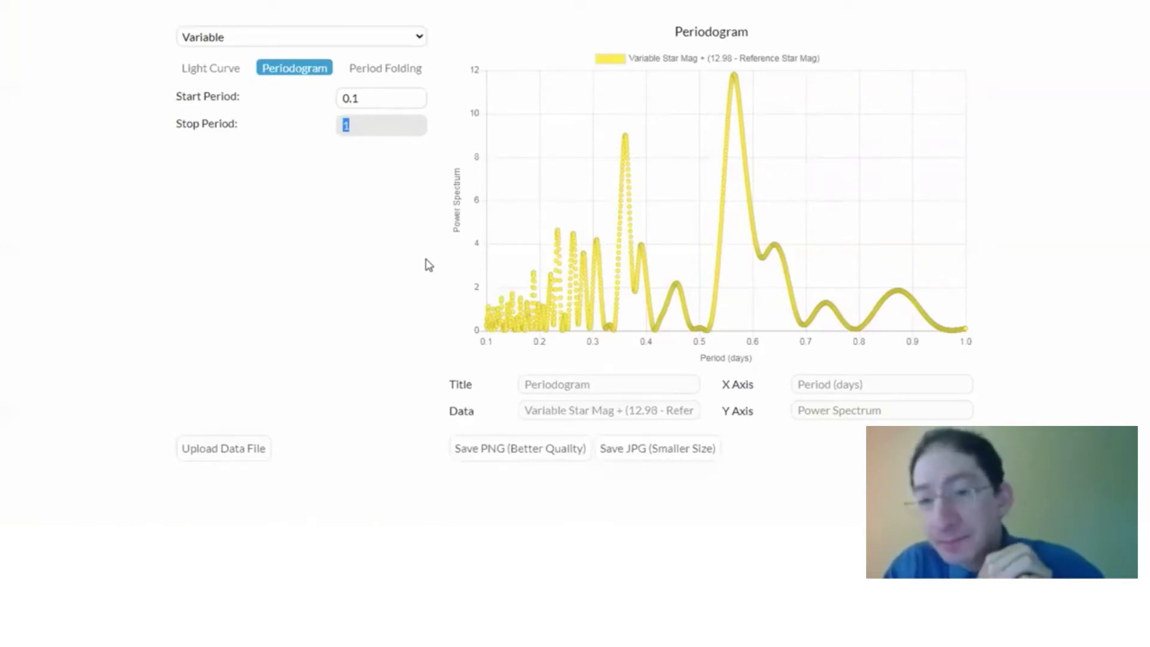
{"action": "left_click", "coordinate": [364, 100]}
{"action": "key", "text": "Tab"}
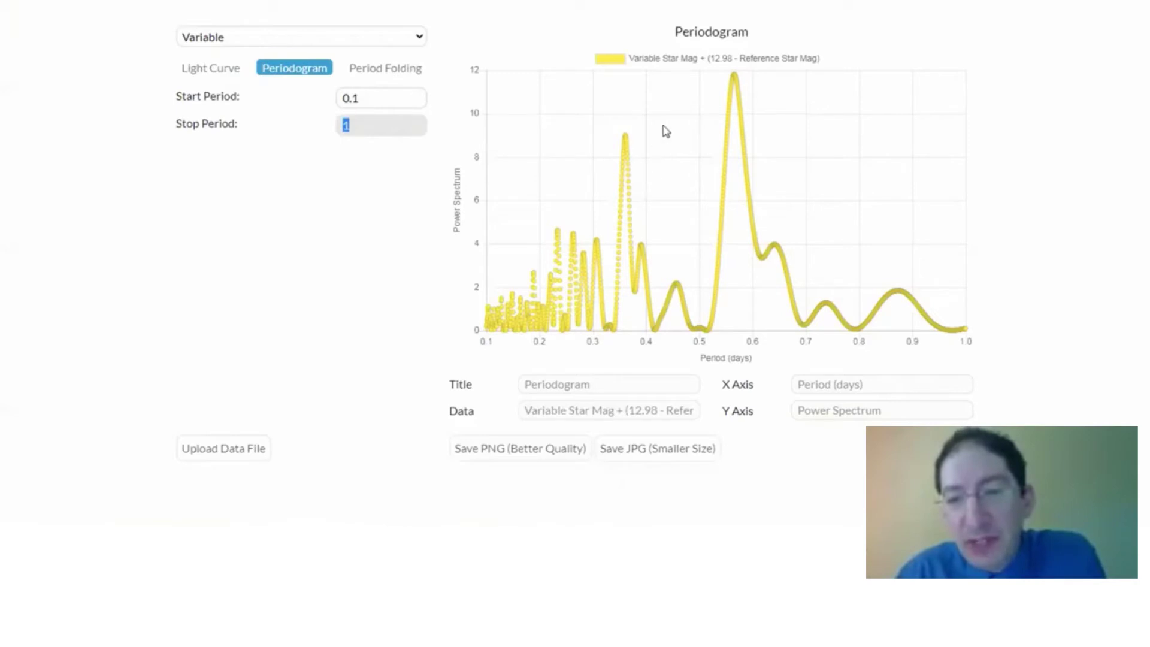
{"action": "mouse_move", "coordinate": [734, 77]}
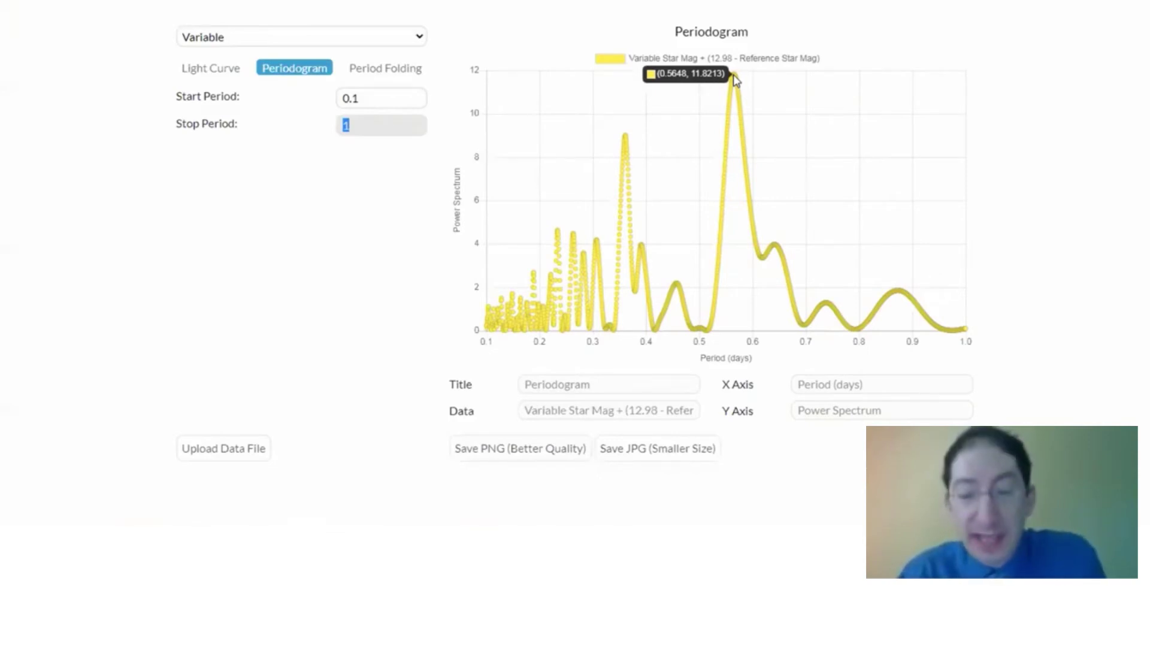
Step: Fold the light curve in the Period Folding view at 0.56 days
{"action": "left_click", "coordinate": [373, 69]}
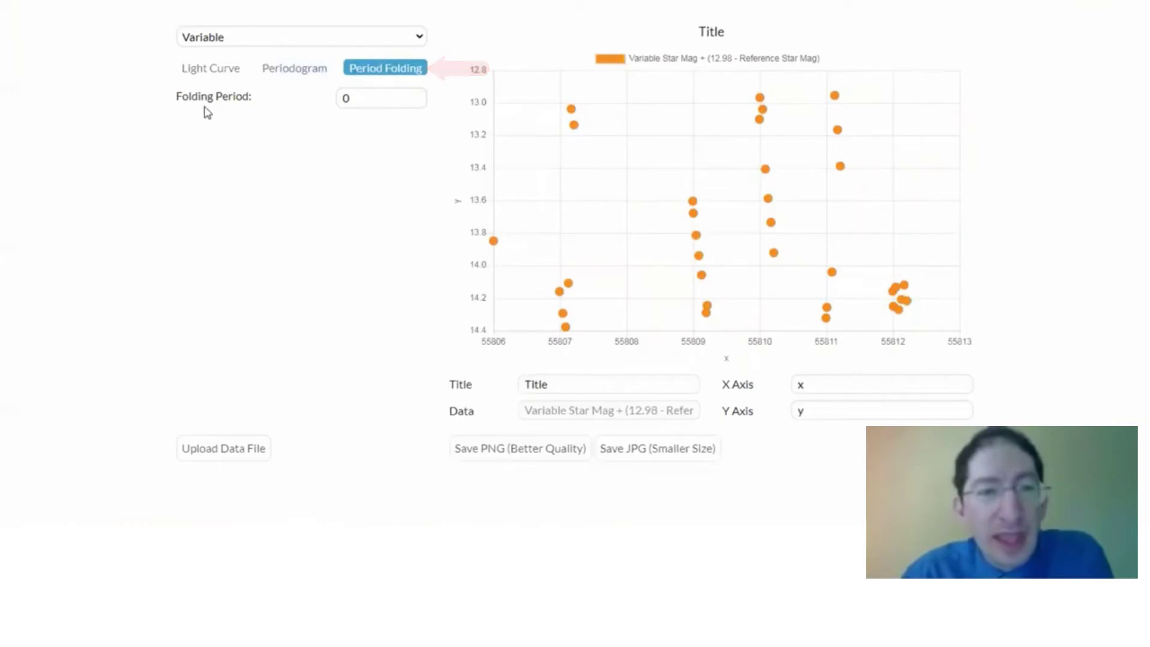
{"action": "left_click", "coordinate": [378, 99]}
{"action": "type", "text": "0"}
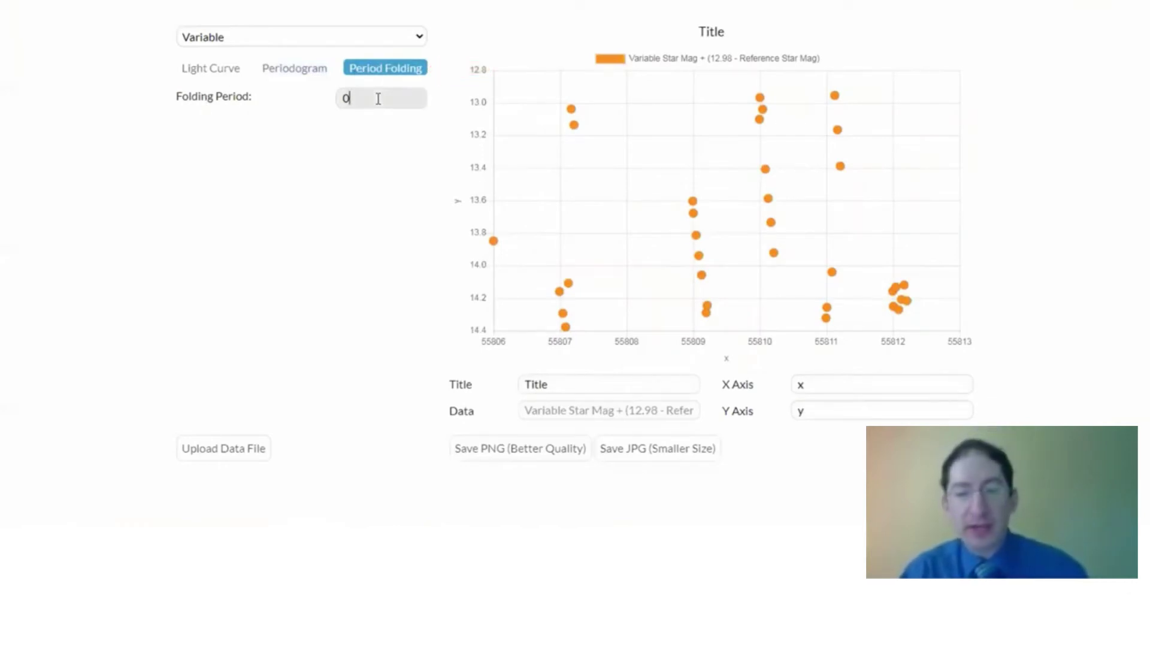
{"action": "type", "text": ".56"}
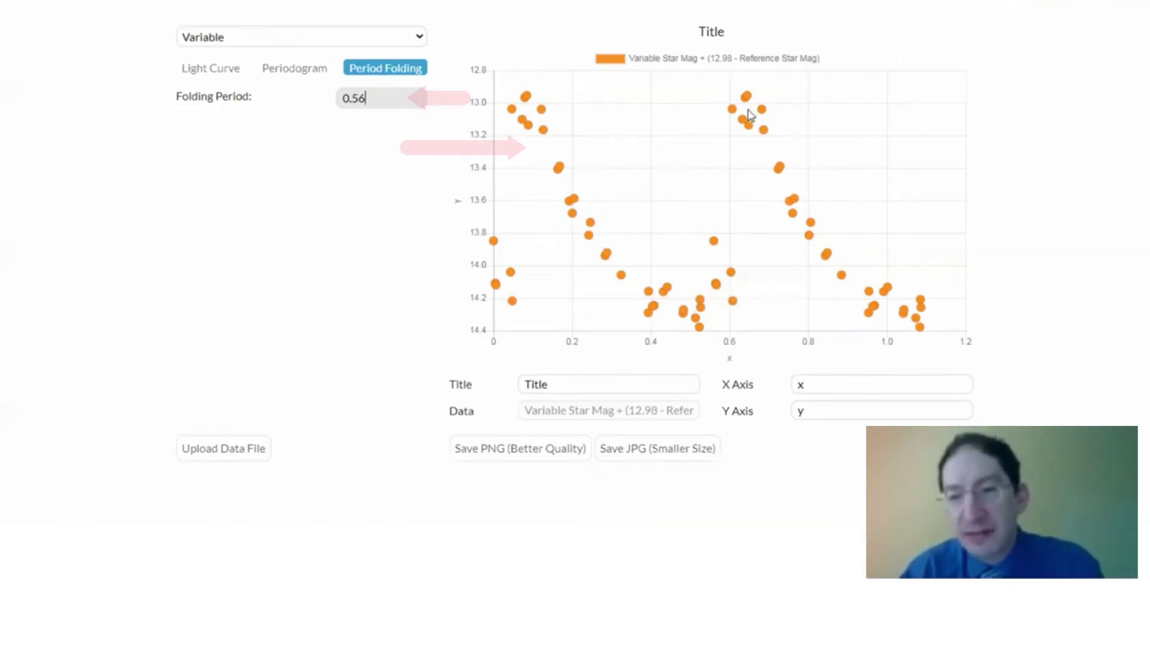
{"action": "mouse_move", "coordinate": [514, 113]}
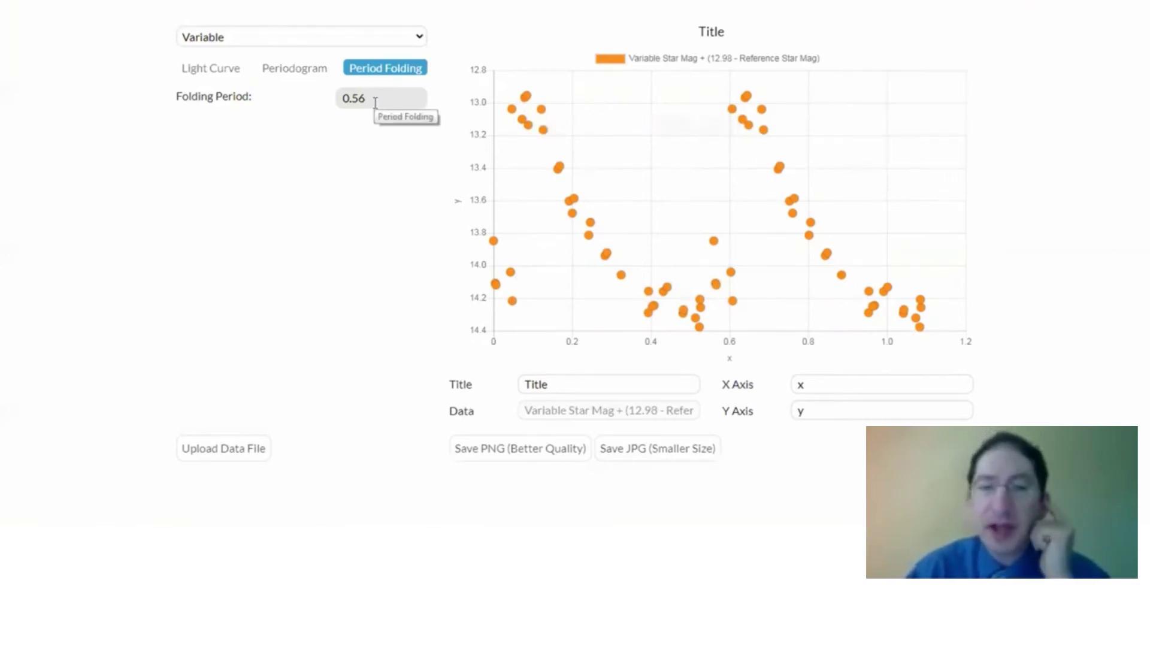
Step: Try folding periods from 0.53 to 0.59 days, settling on 0.565 days
{"action": "left_click", "coordinate": [376, 102]}
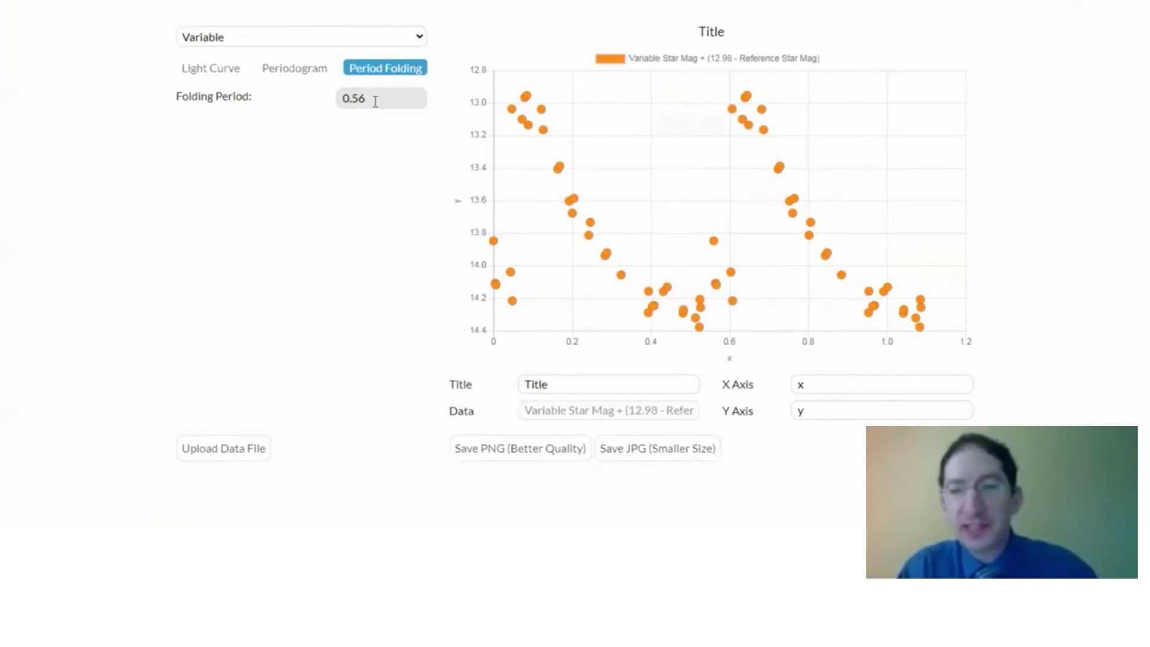
{"action": "key", "text": "BackSpace"}
{"action": "type", "text": "5"}
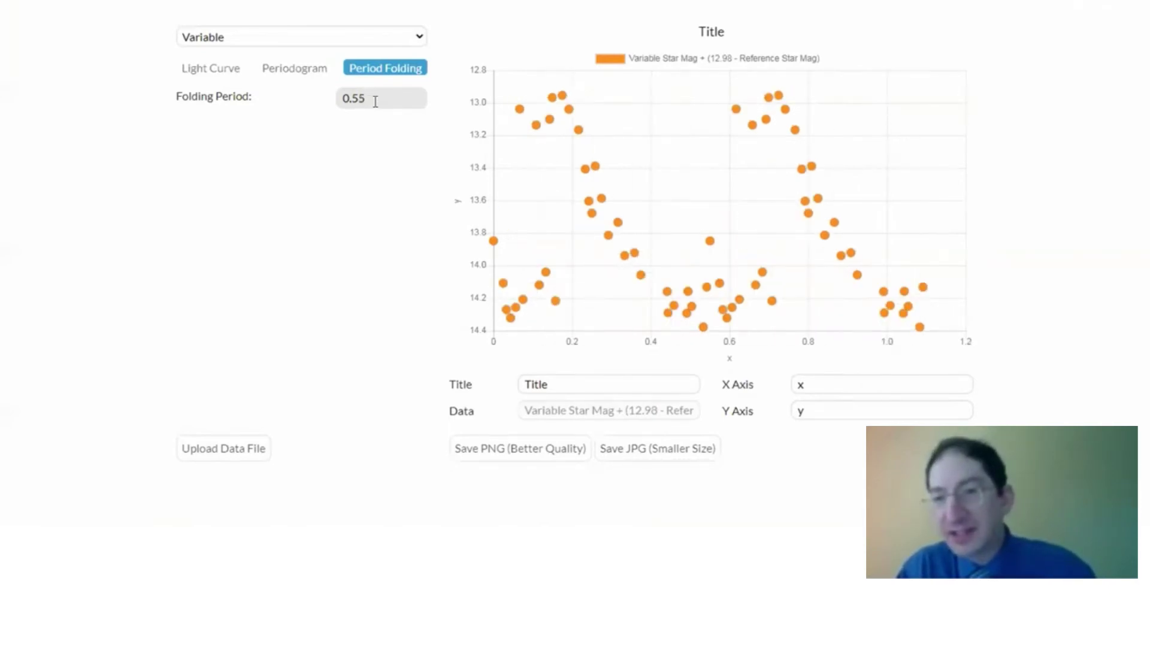
{"action": "key", "text": "BackSpace"}
{"action": "type", "text": "4"}
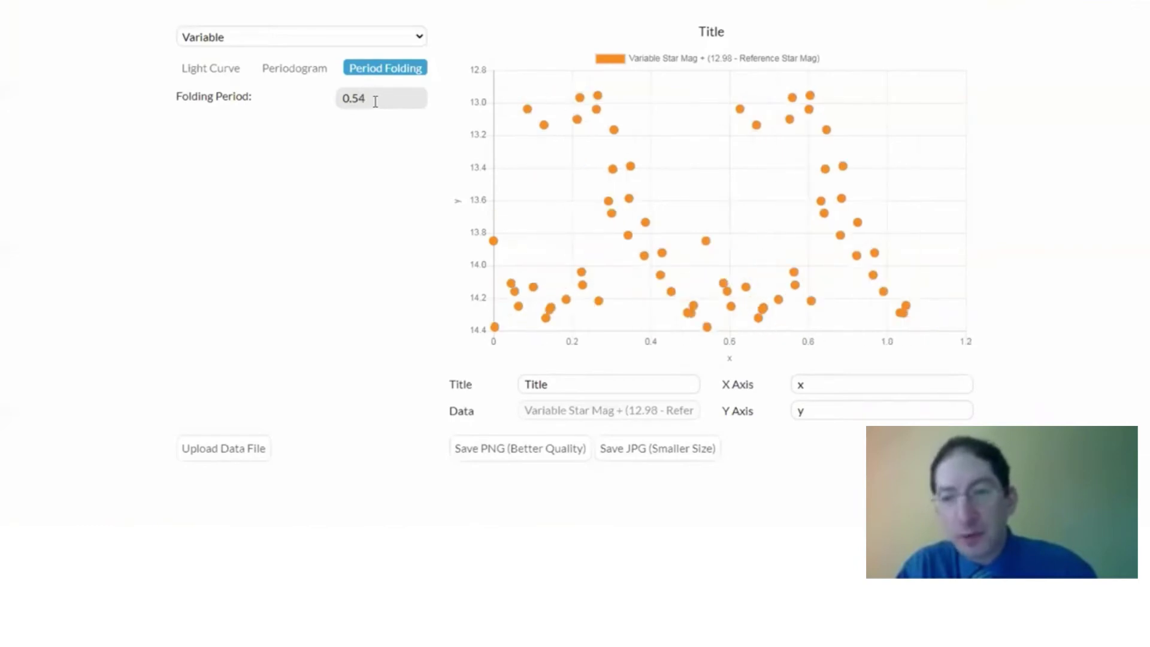
{"action": "key", "text": "BackSpace"}
{"action": "type", "text": "3"}
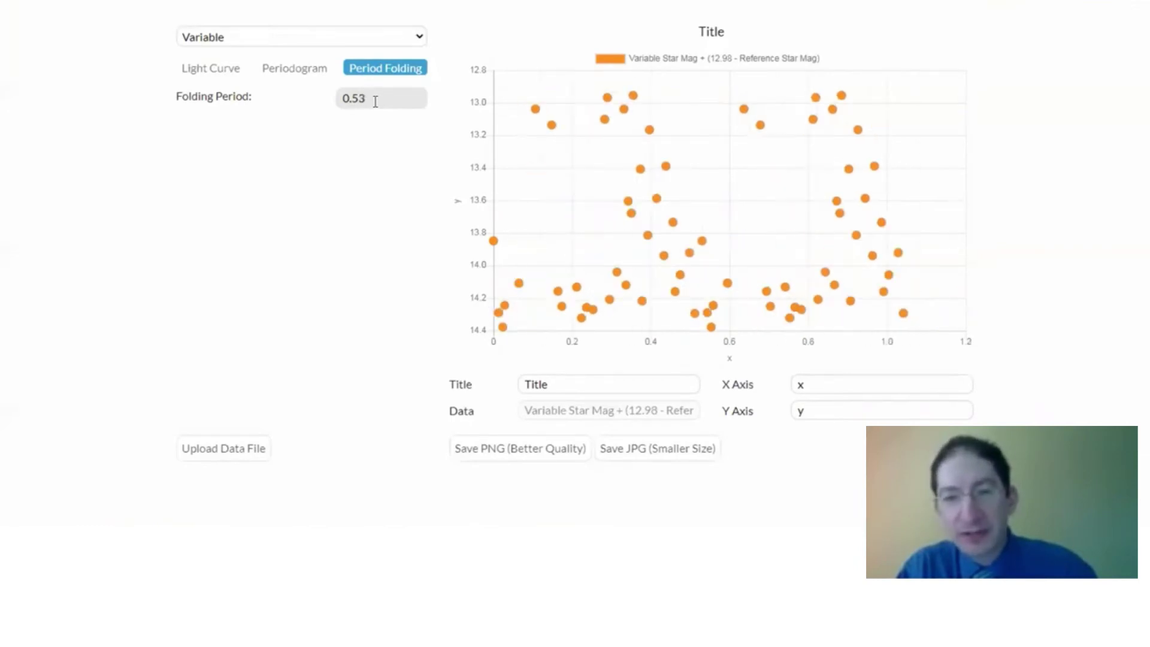
{"action": "key", "text": "BackSpace"}
{"action": "type", "text": "6"}
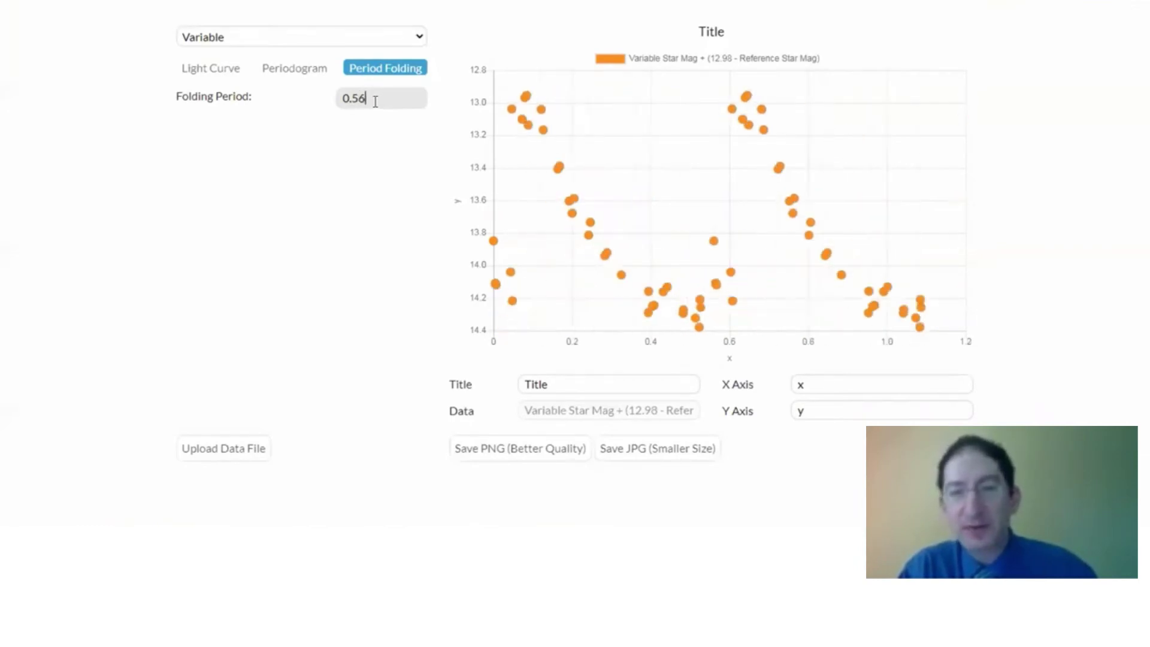
{"action": "key", "text": "BackSpace"}
{"action": "type", "text": "7"}
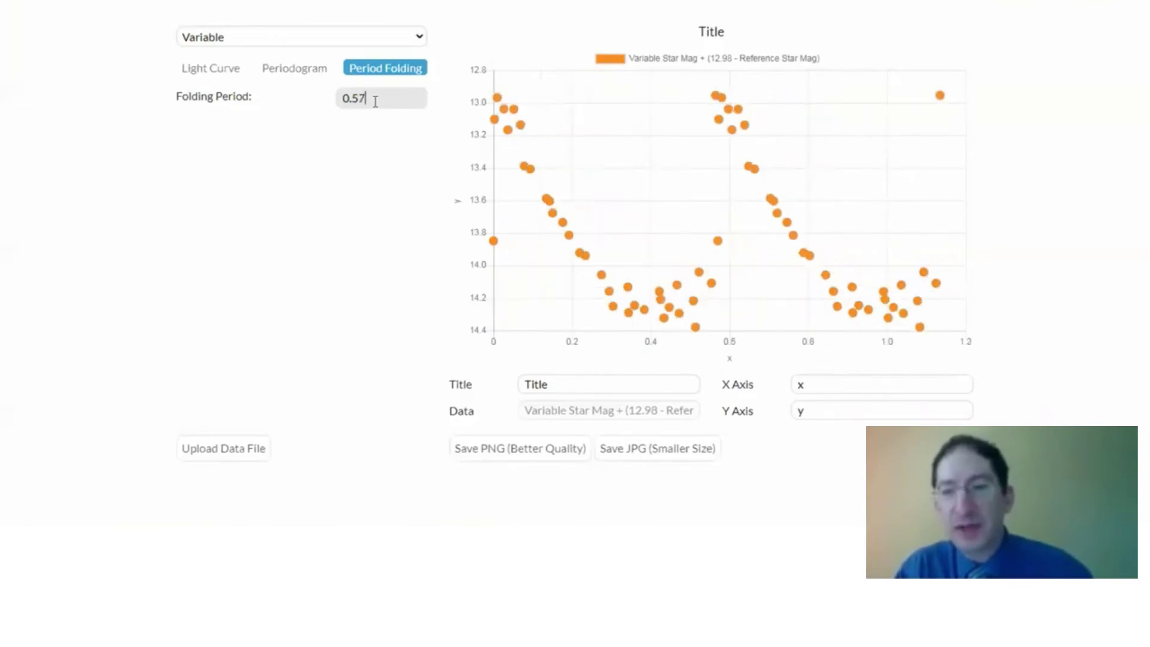
{"action": "key", "text": "BackSpace"}
{"action": "type", "text": "8"}
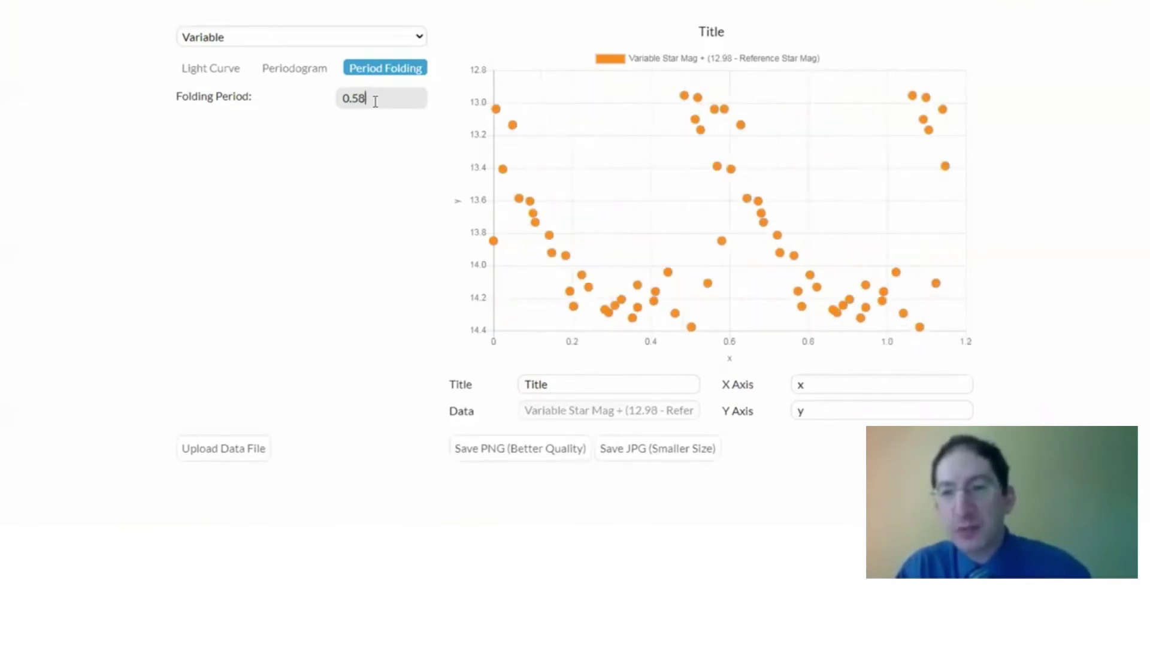
{"action": "key", "text": "BackSpace"}
{"action": "type", "text": "9"}
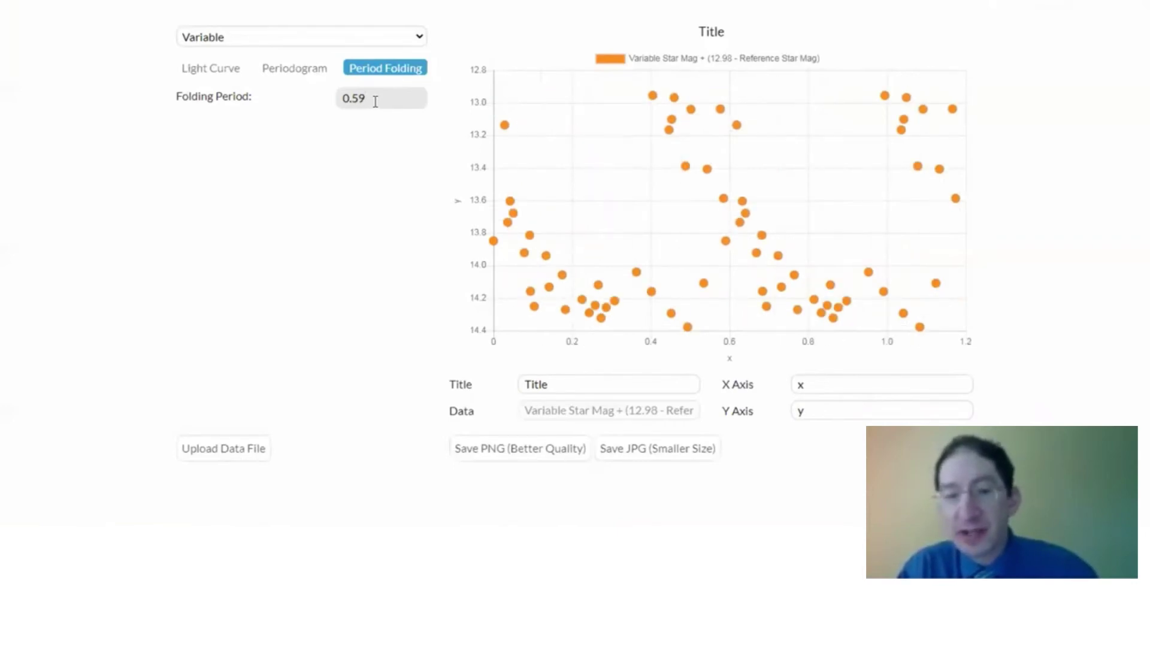
{"action": "key", "text": "BackSpace"}
{"action": "type", "text": "7"}
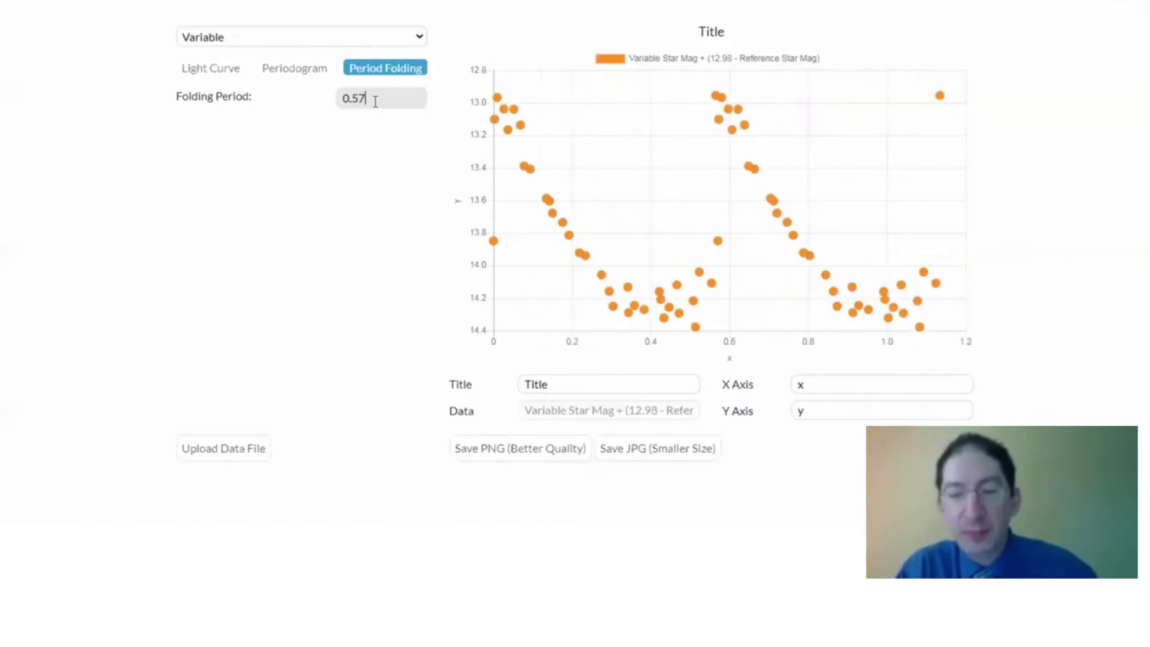
{"action": "key", "text": "BackSpace"}
{"action": "type", "text": "5"}
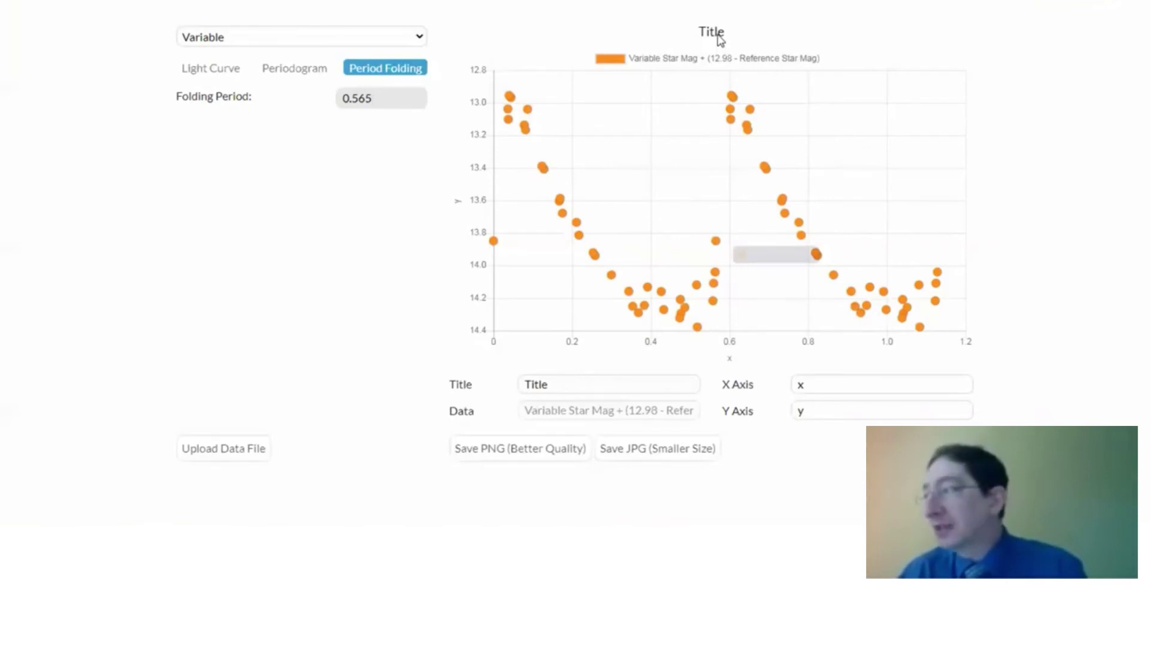
Step: Replace the placeholder chart title with 'RR Lyrae in M28 Folded Light Curve'
{"action": "left_click_drag", "start_coordinate": [556, 384], "coordinate": [516, 385]}
{"action": "type", "text": "RR"}
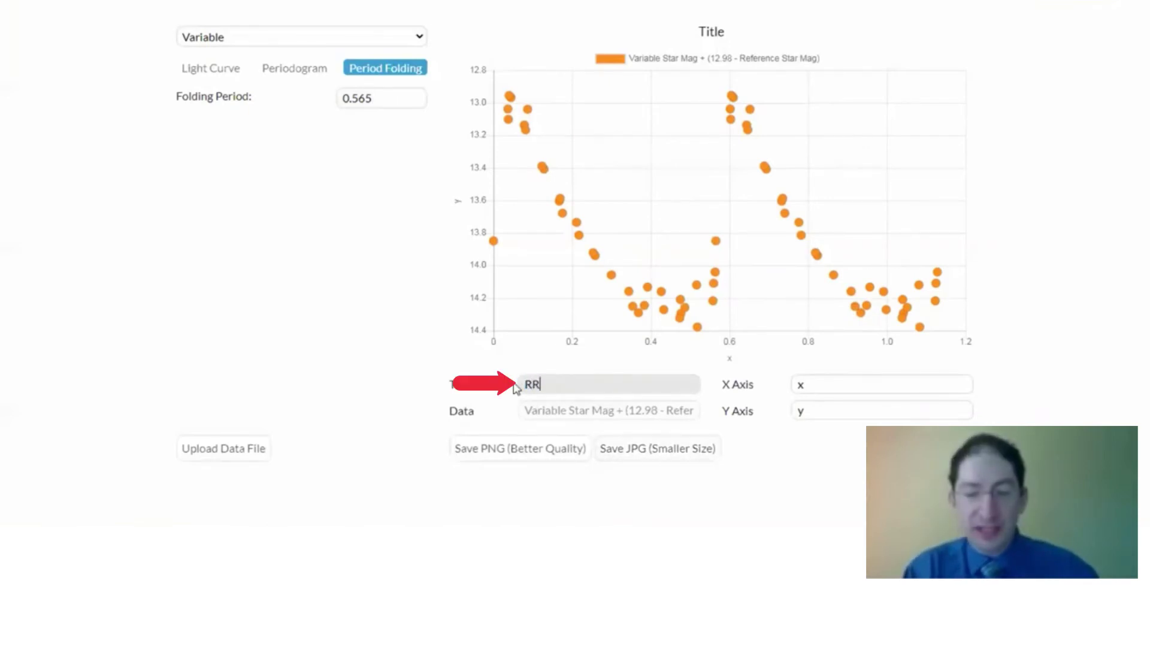
{"action": "type", "text": " Lyrae"}
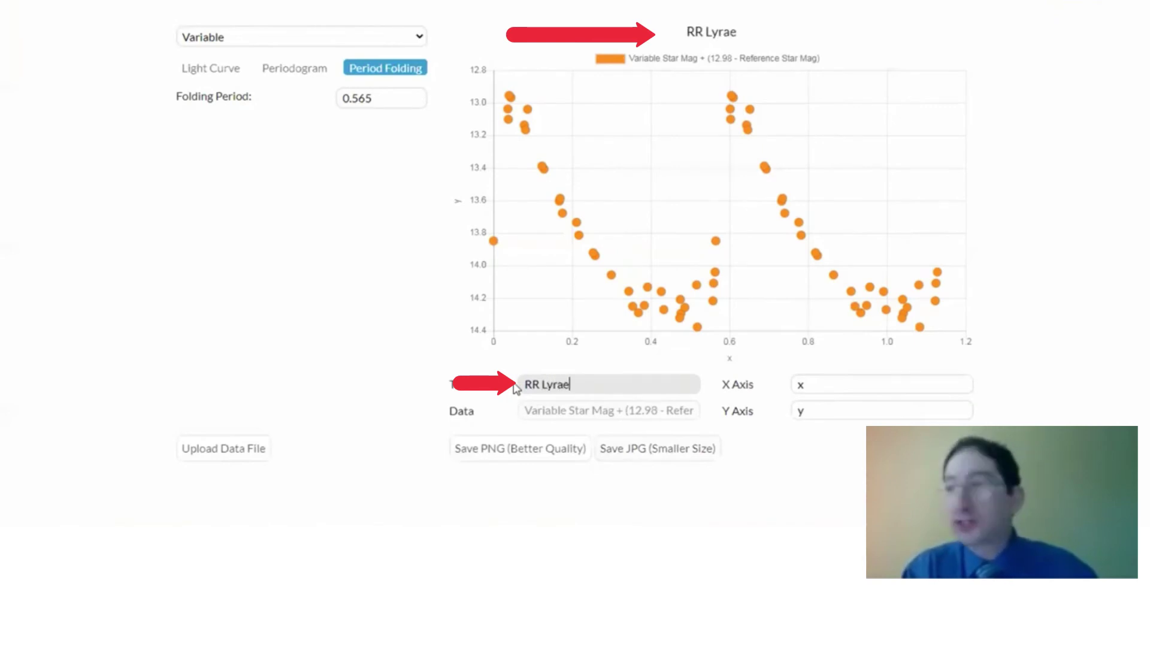
{"action": "type", "text": " in M"}
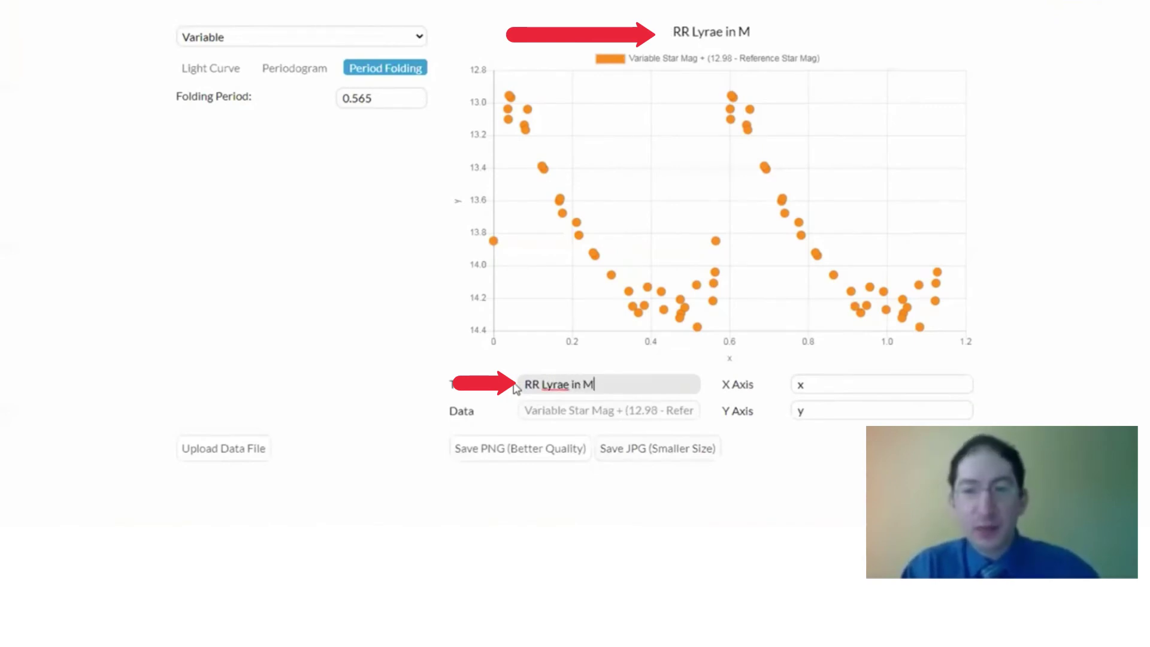
{"action": "type", "text": "28"}
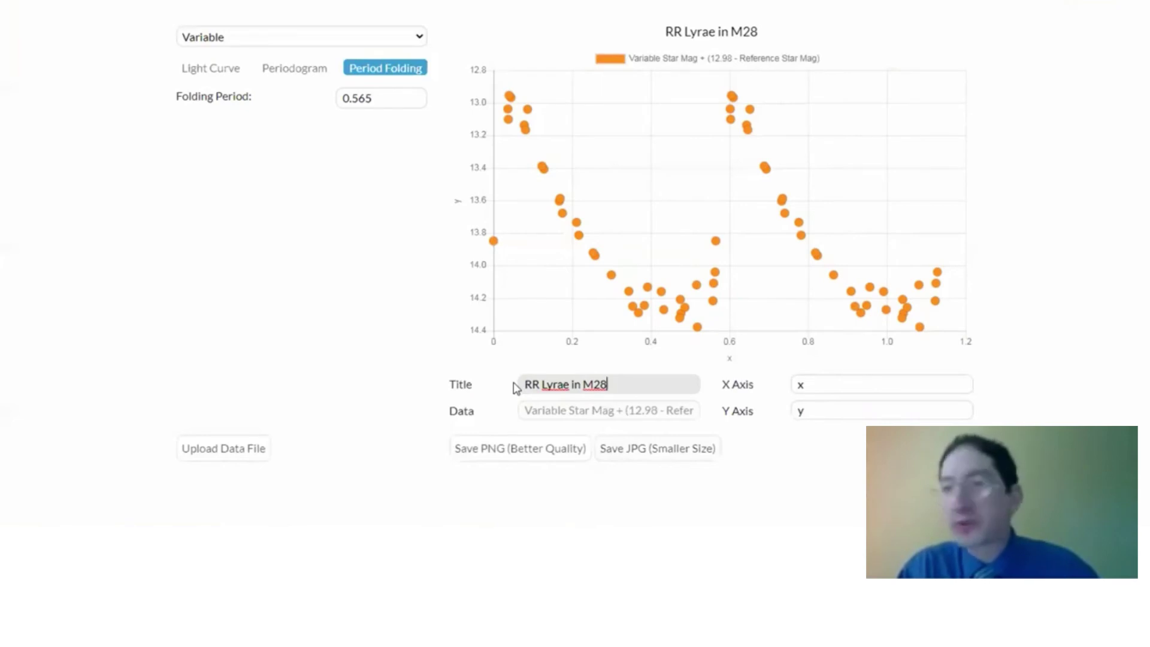
{"action": "type", "text": "Folde"}
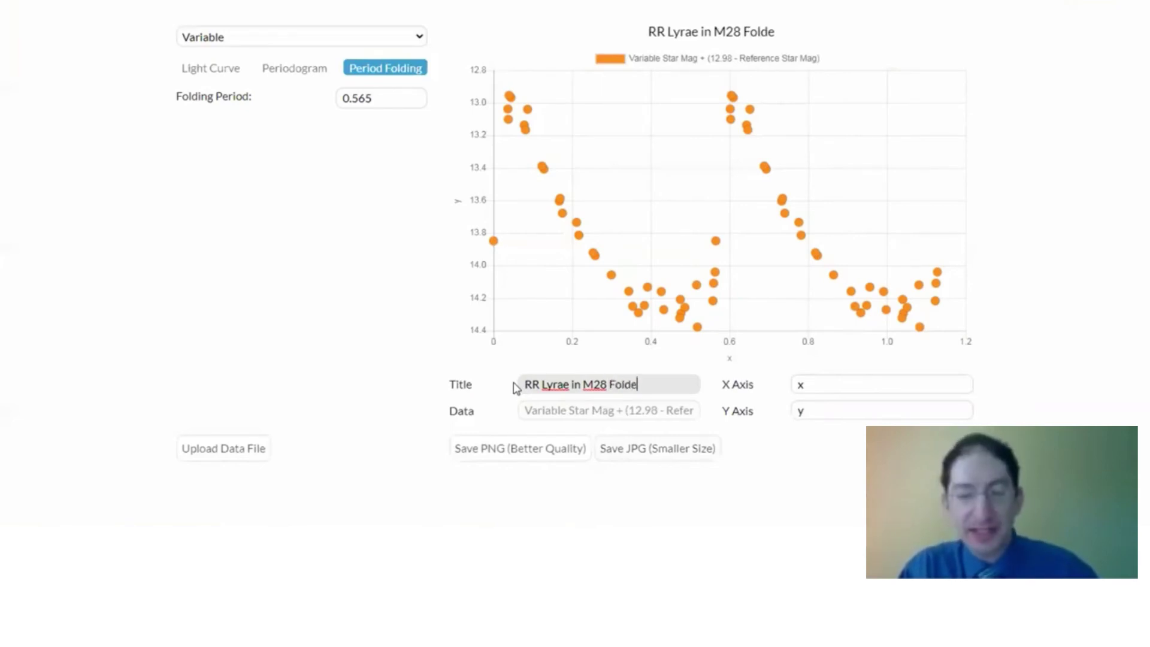
{"action": "type", "text": "d Light Curve"}
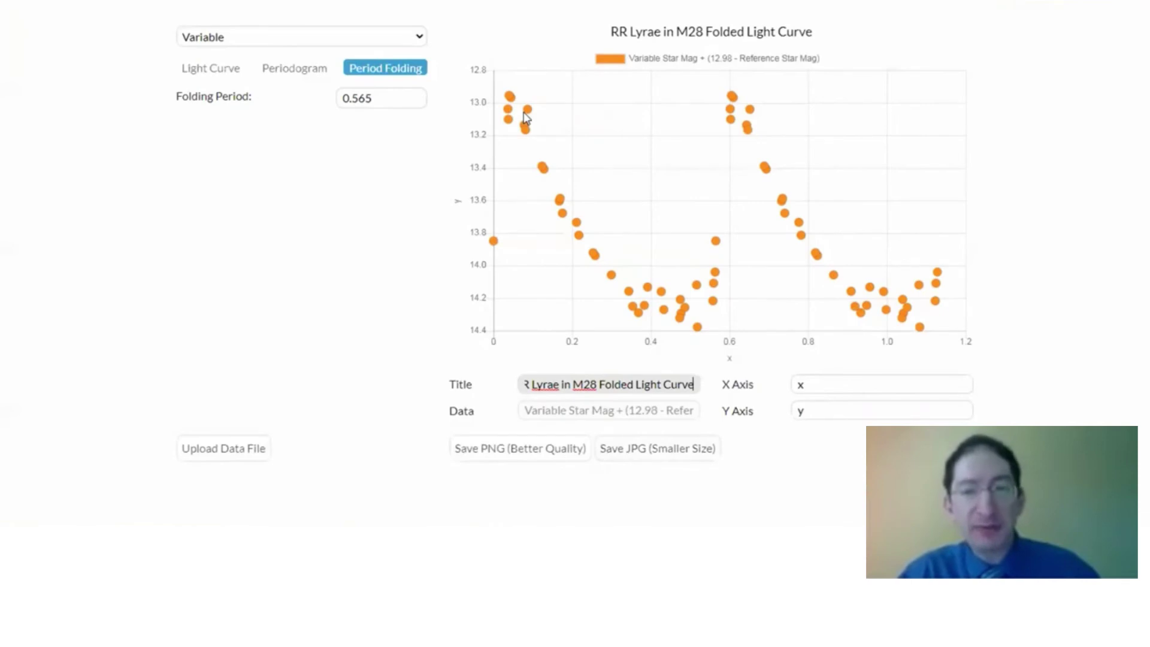
{"action": "mouse_move", "coordinate": [526, 117]}
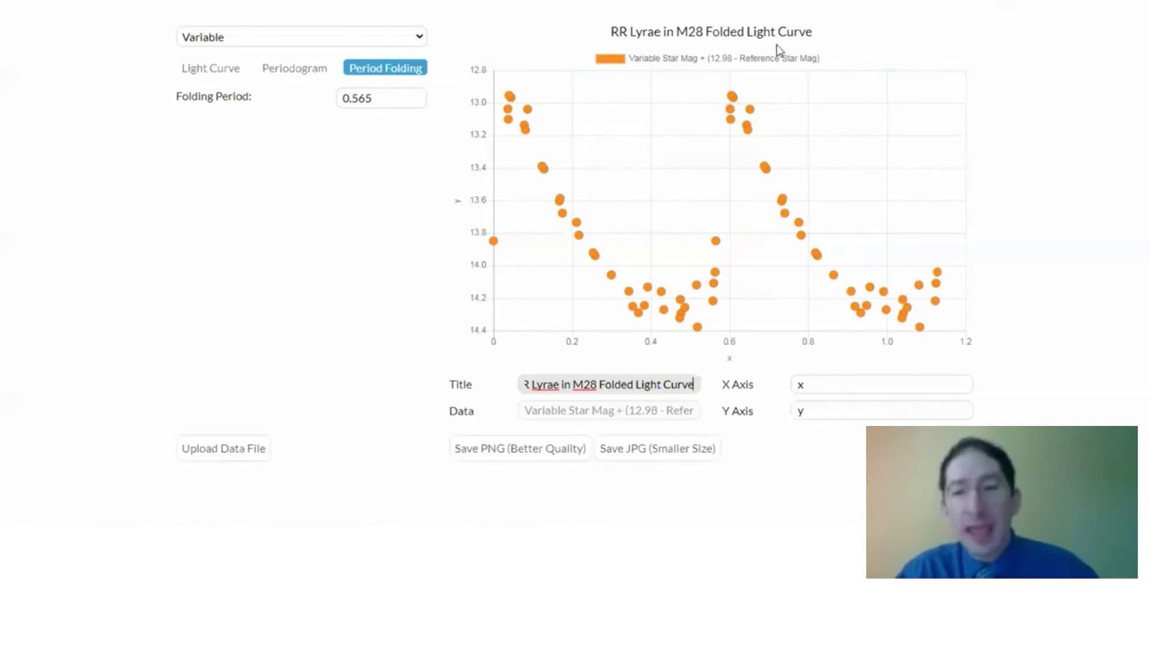
{"action": "left_click", "coordinate": [200, 72]}
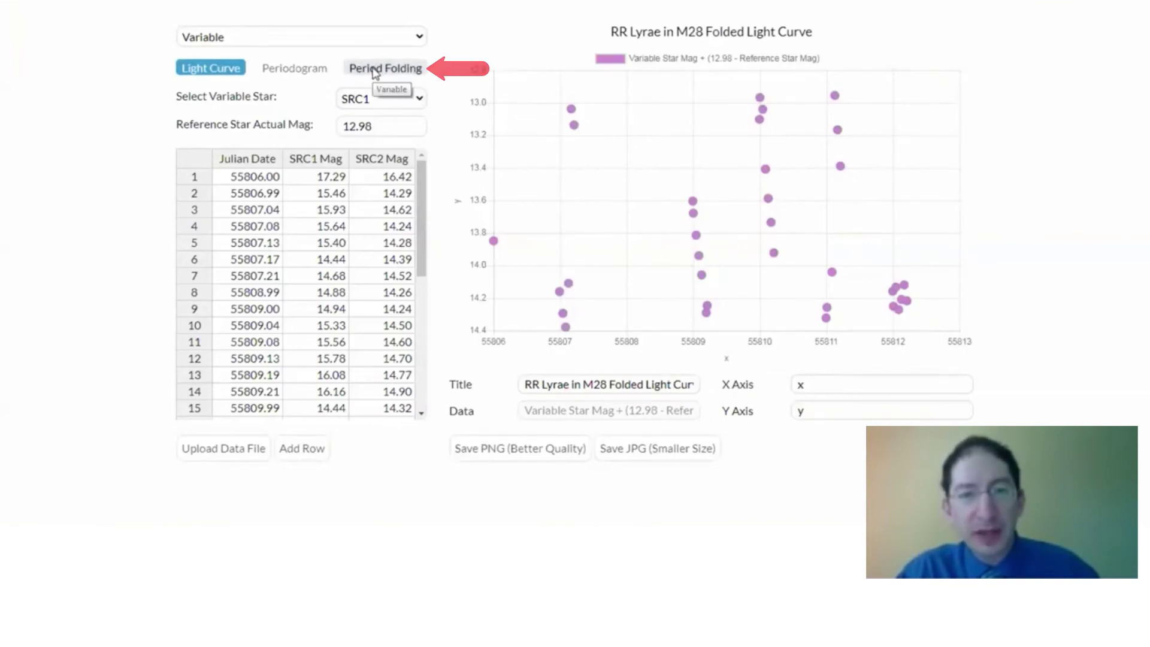
{"action": "left_click", "coordinate": [375, 71]}
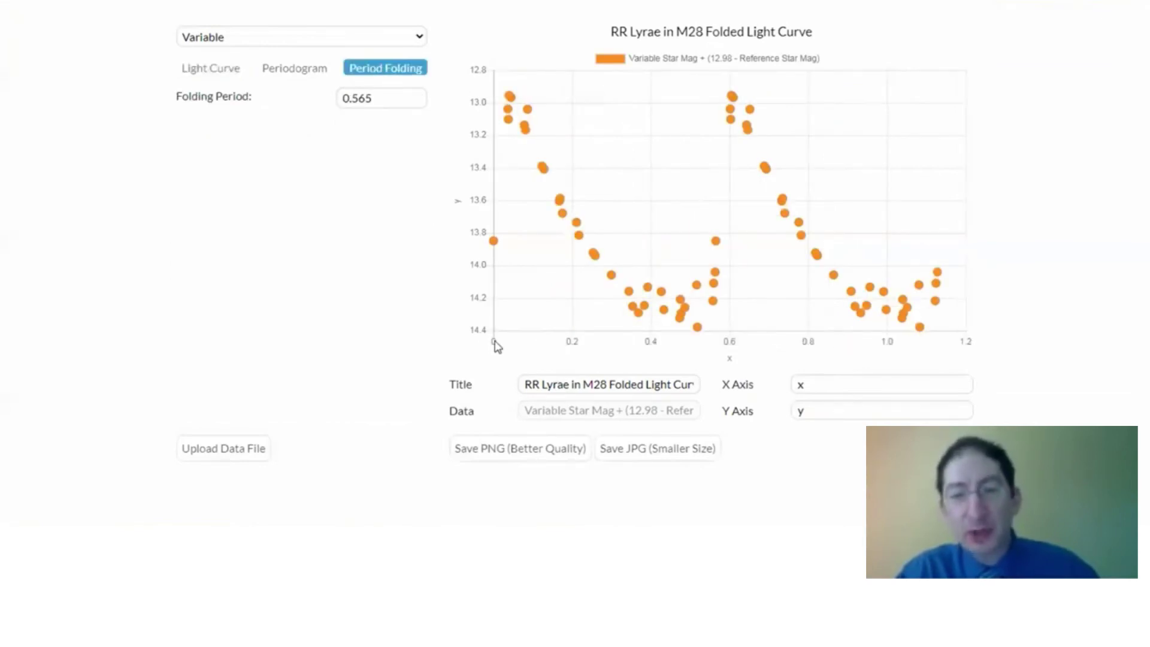
{"action": "mouse_move", "coordinate": [497, 245]}
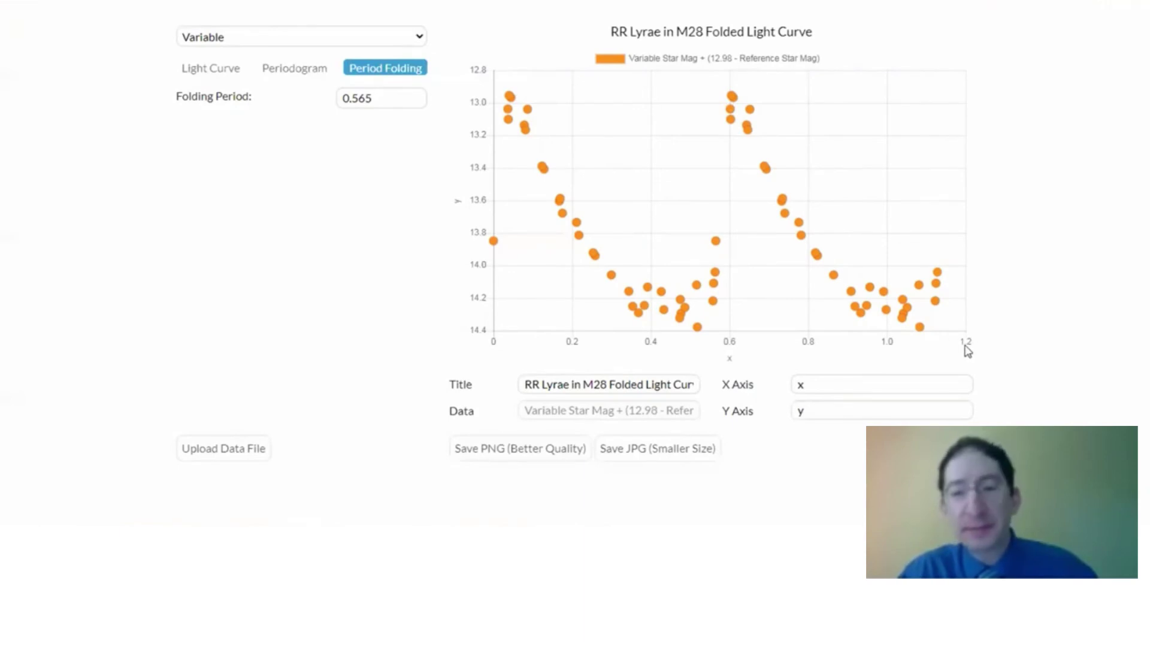
Step: Enter 'Period-Folded Time (days)' as the x-axis label and build the y-axis label from 'Magnitude'
{"action": "double_click", "coordinate": [797, 385]}
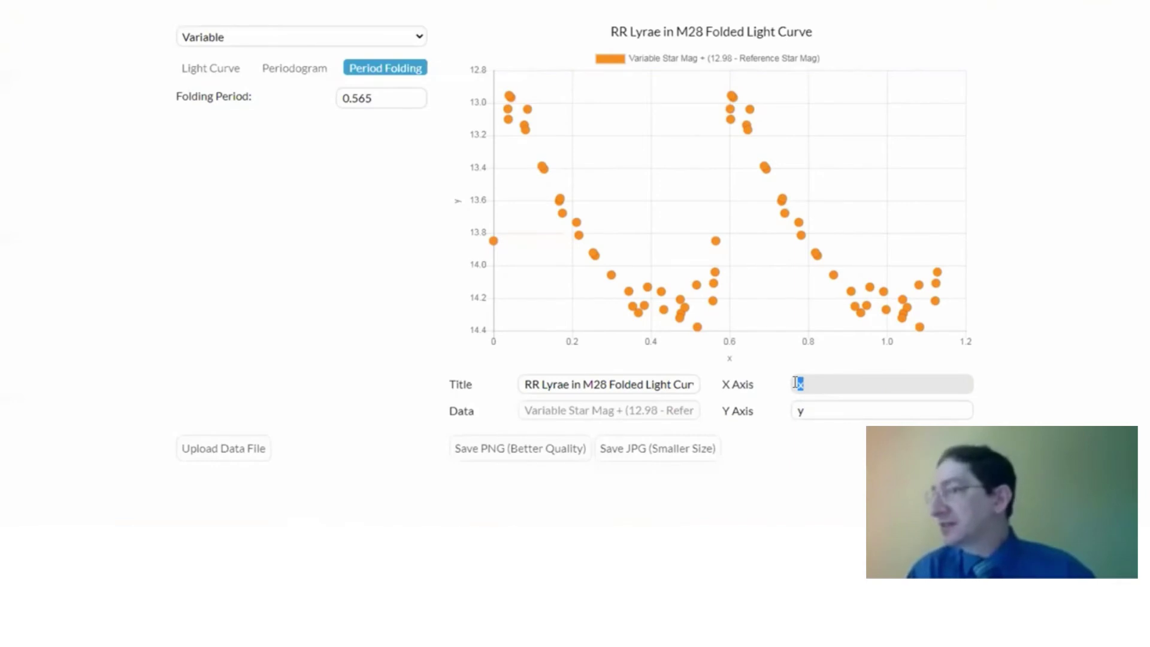
{"action": "type", "text": "P"}
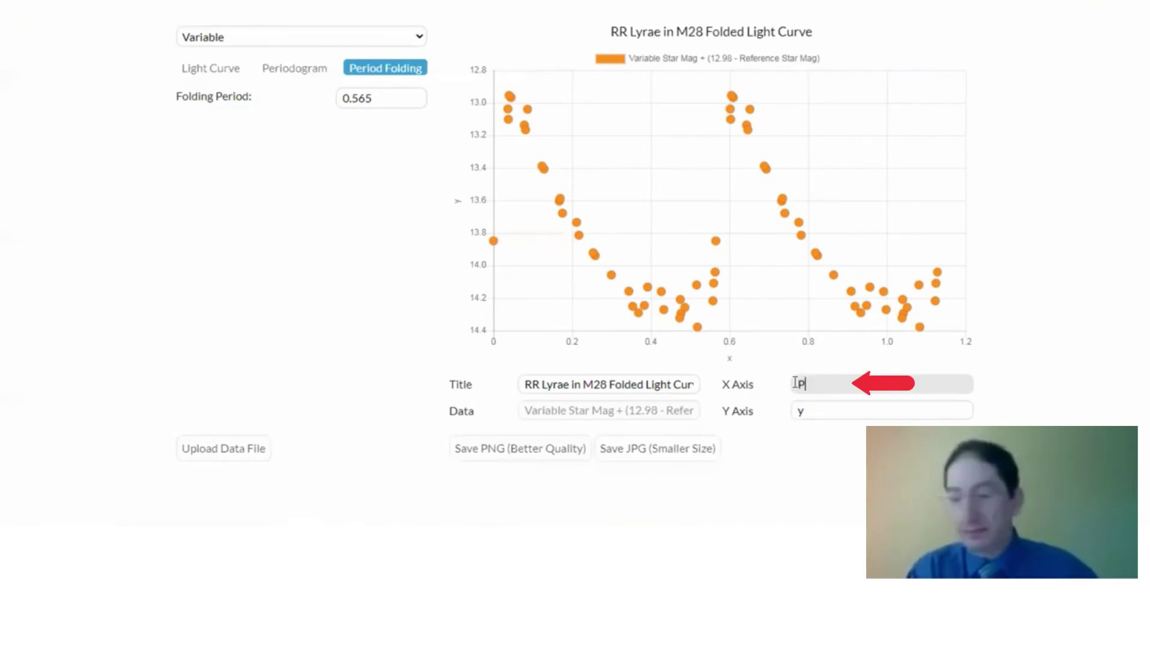
{"action": "type", "text": "er"}
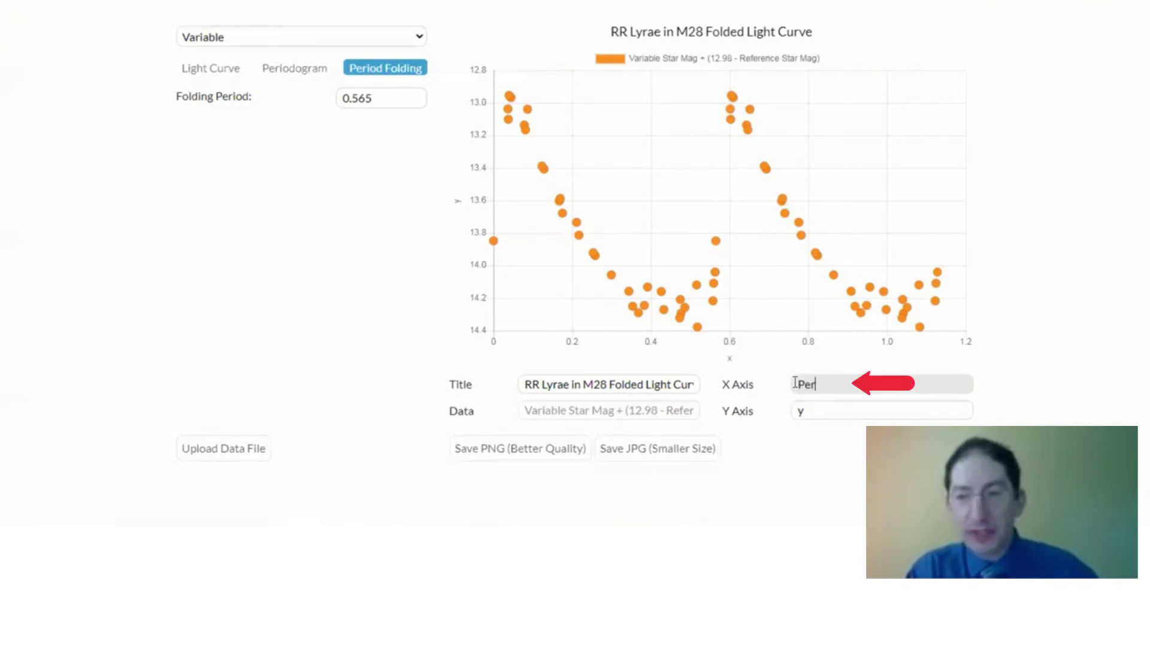
{"action": "type", "text": "iod-F"}
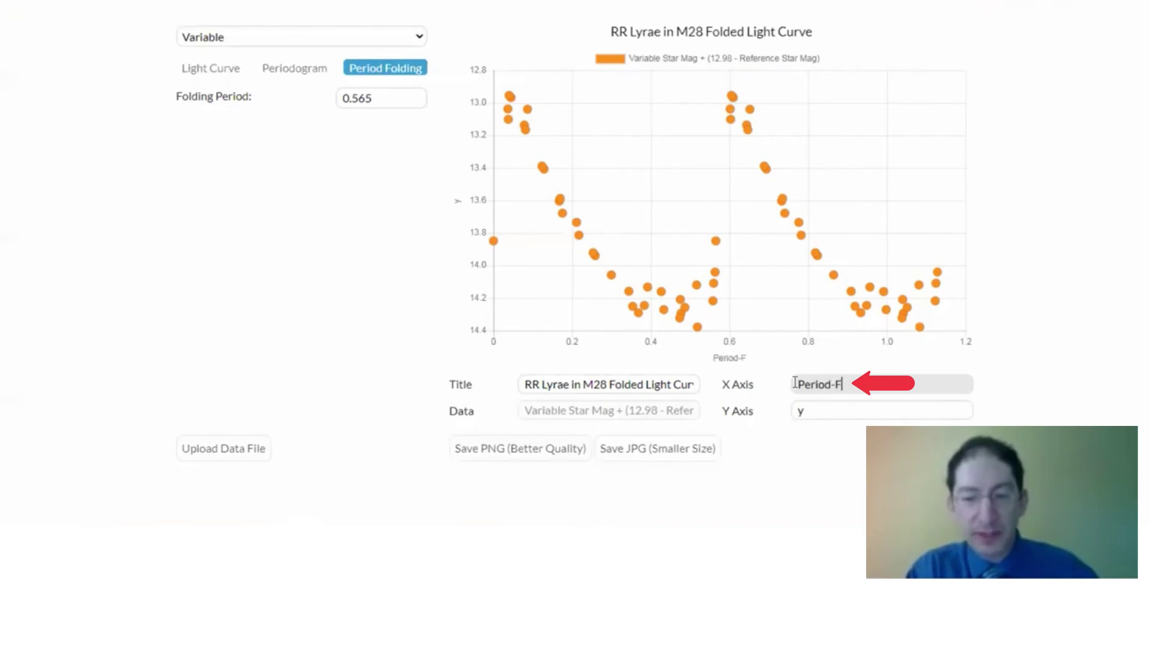
{"action": "type", "text": "olded Time"}
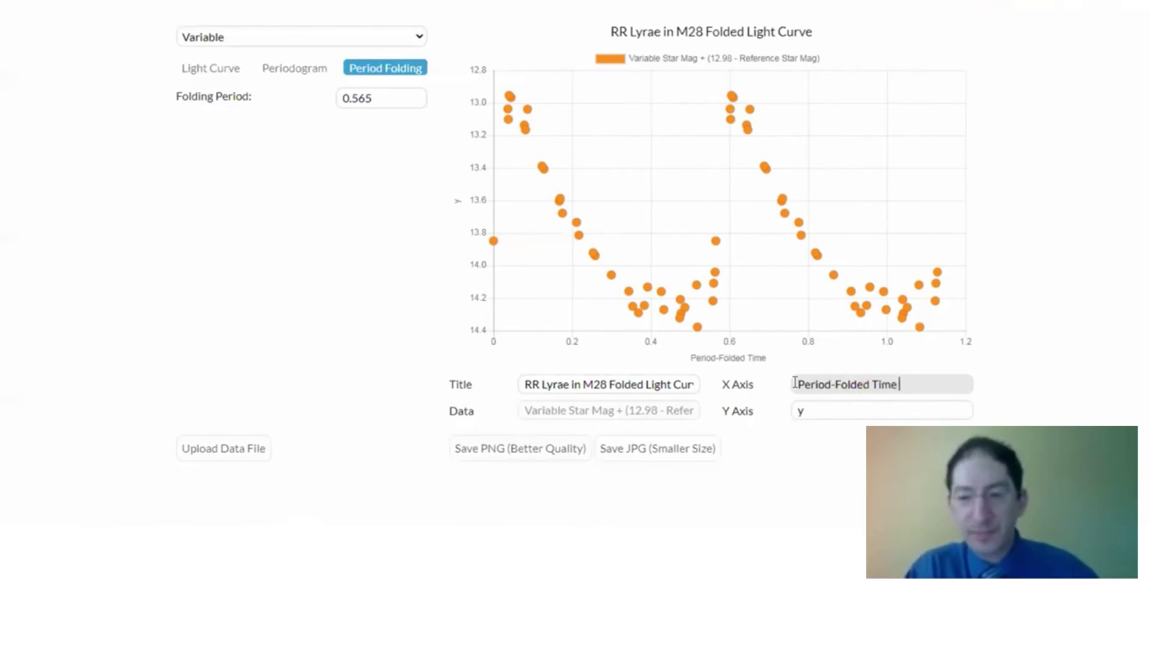
{"action": "type", "text": " (days)"}
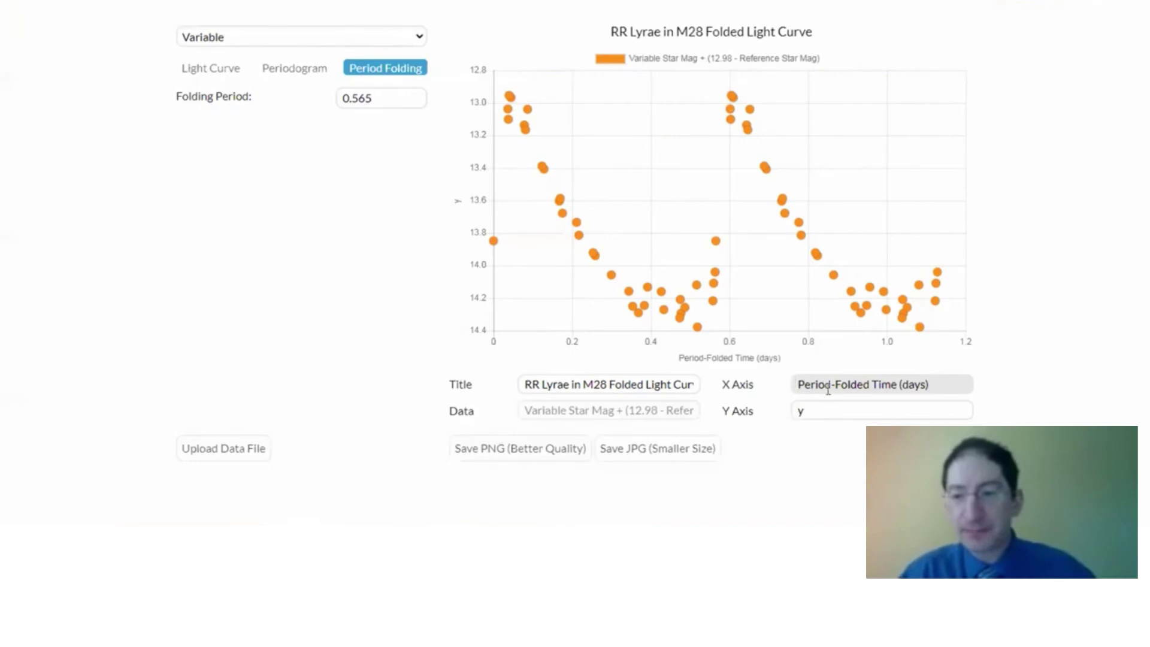
{"action": "left_click_drag", "start_coordinate": [829, 412], "coordinate": [791, 418]}
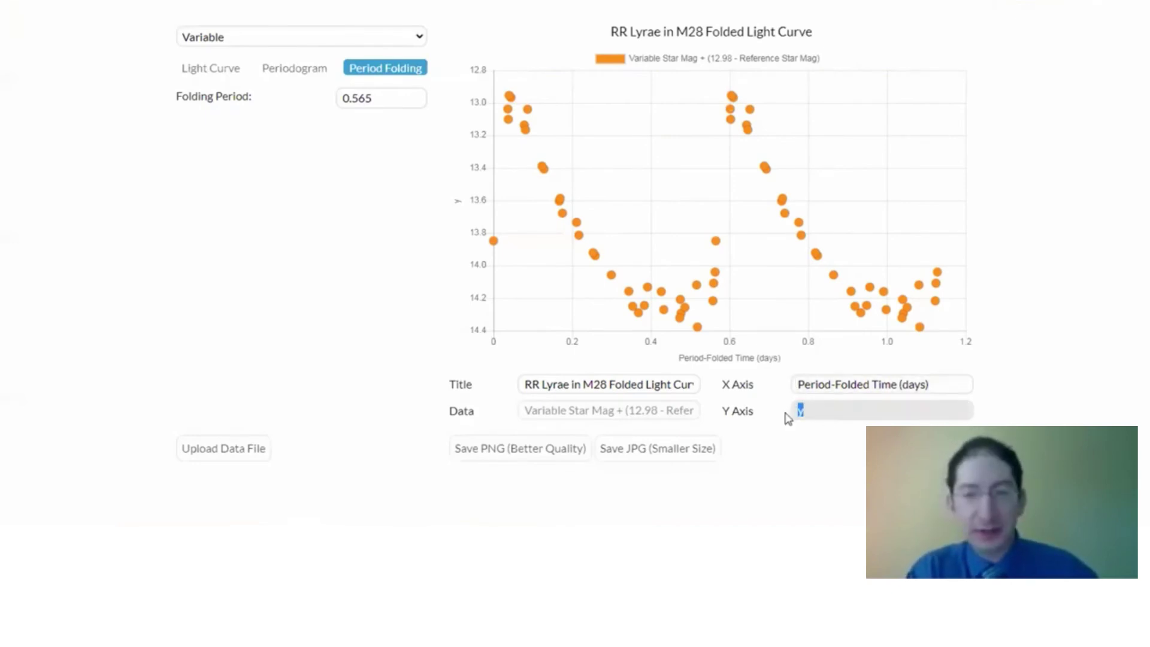
{"action": "type", "text": "Magn"}
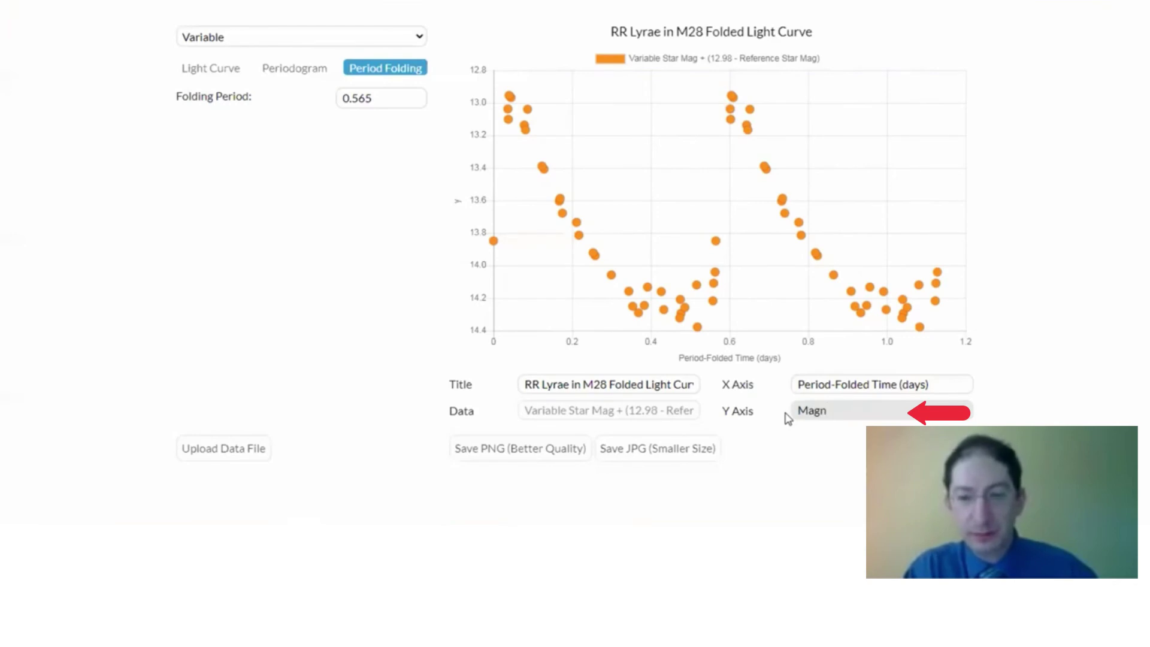
{"action": "type", "text": "itude"}
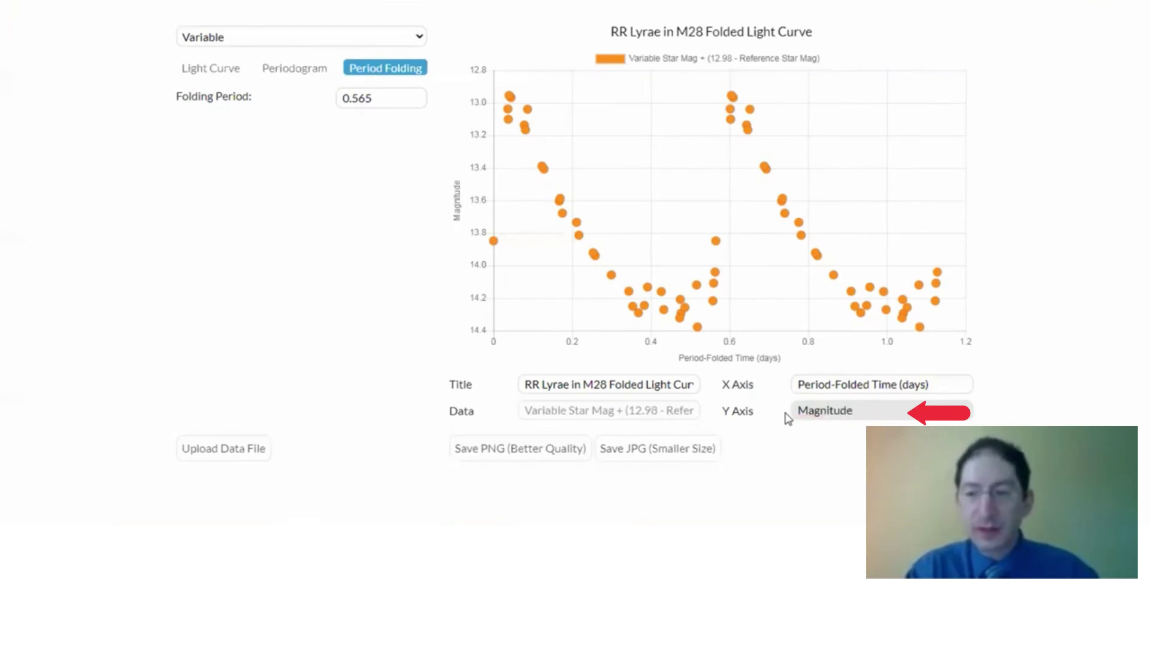
{"action": "key", "text": "Home"}
{"action": "type", "text": "Apparen"}
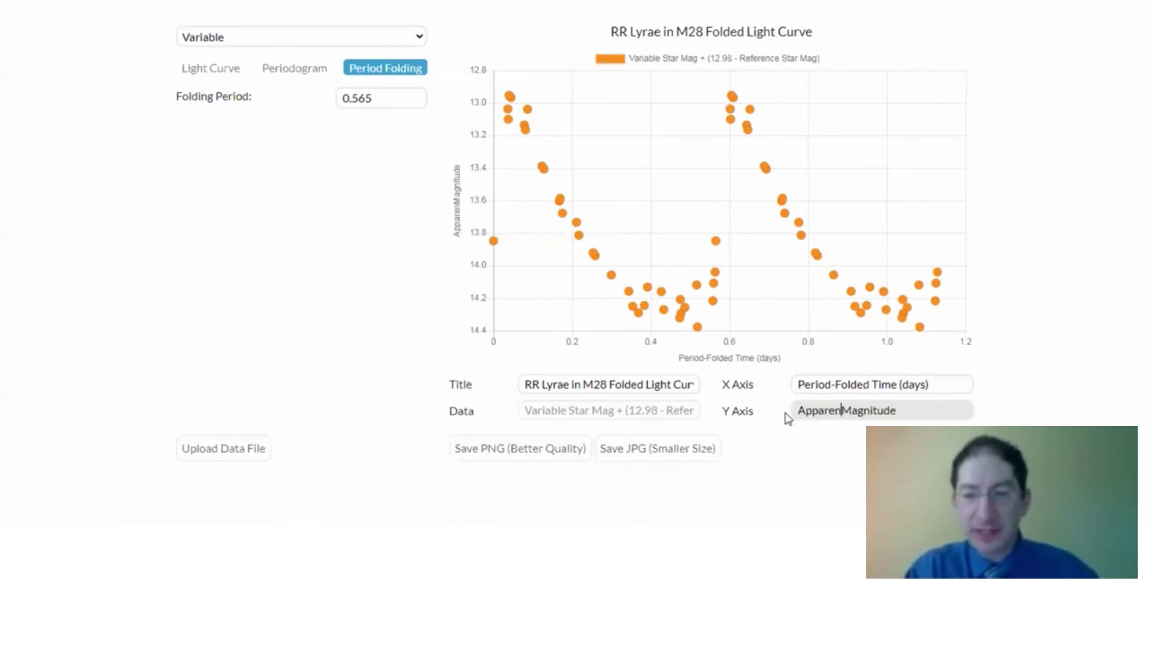
{"action": "type", "text": "t "}
{"action": "type", "text": "Calibrat"}
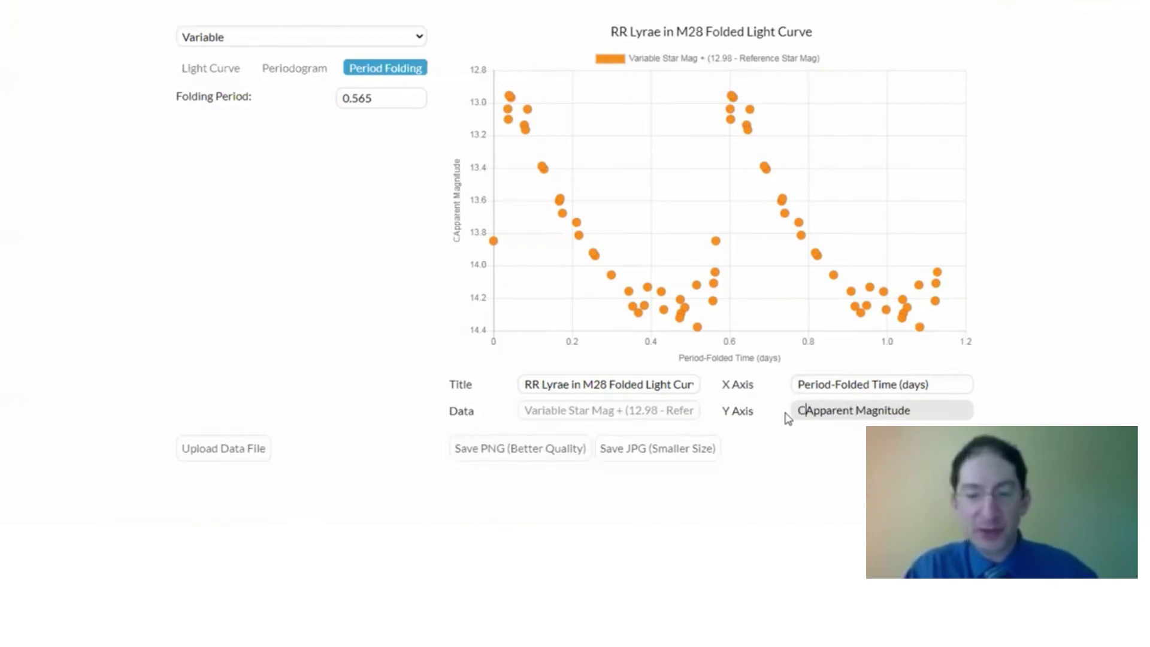
{"action": "type", "text": "ed"}
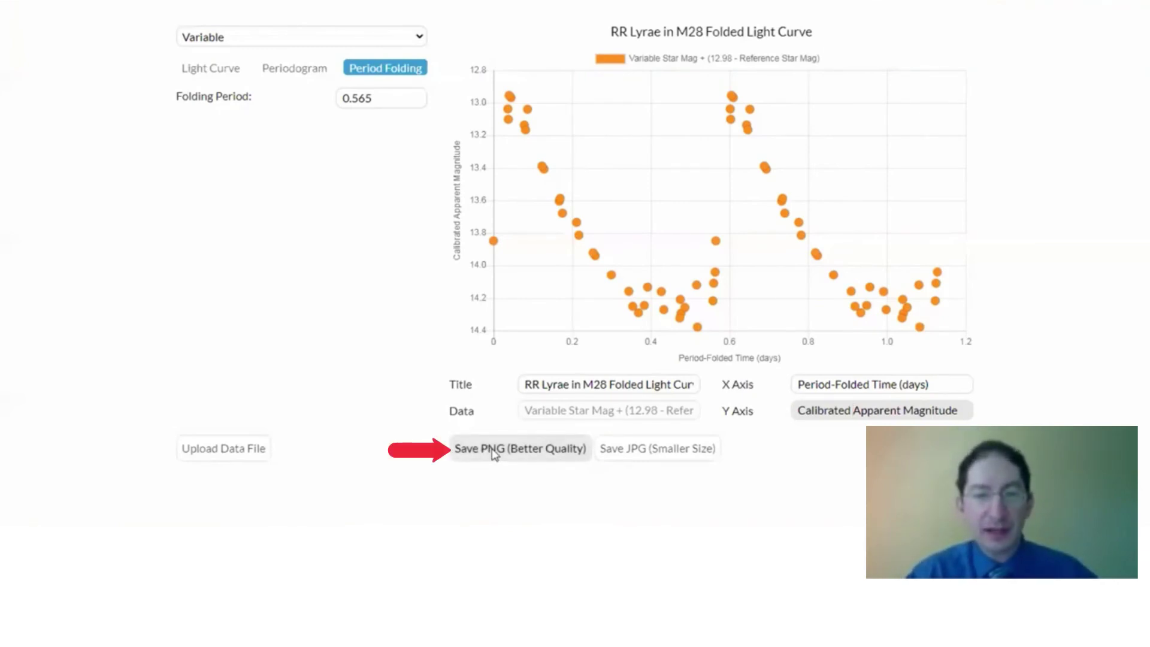
Step: Download the folded chart as a PNG image and as a JPG image
{"action": "left_click", "coordinate": [494, 453]}
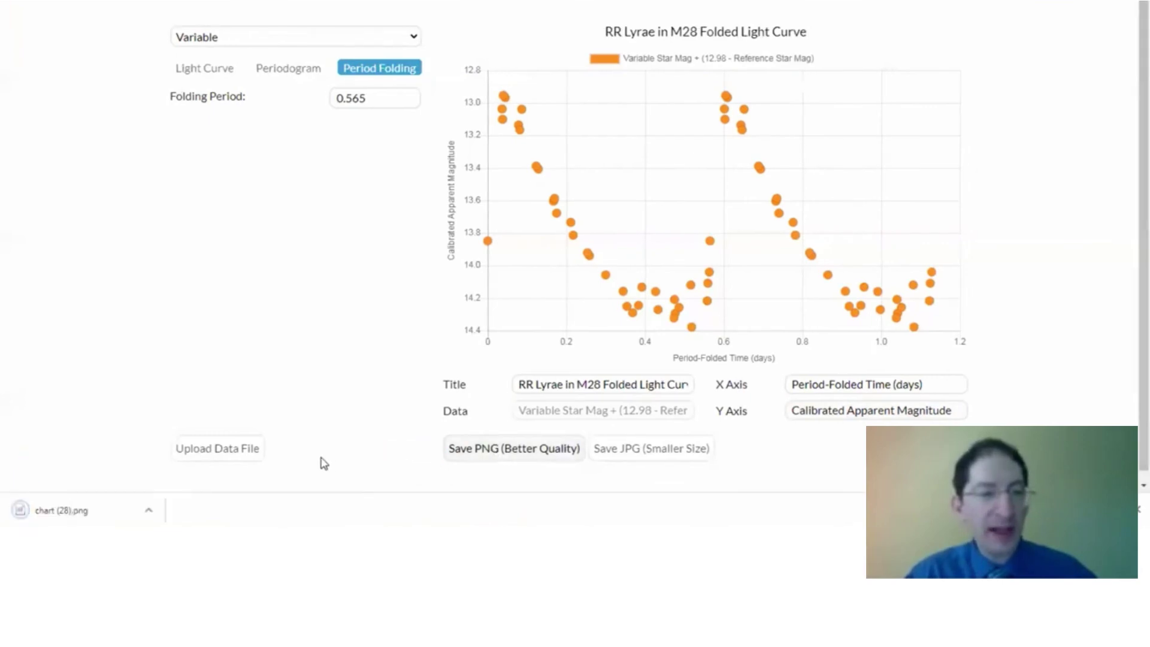
{"action": "left_click", "coordinate": [662, 454]}
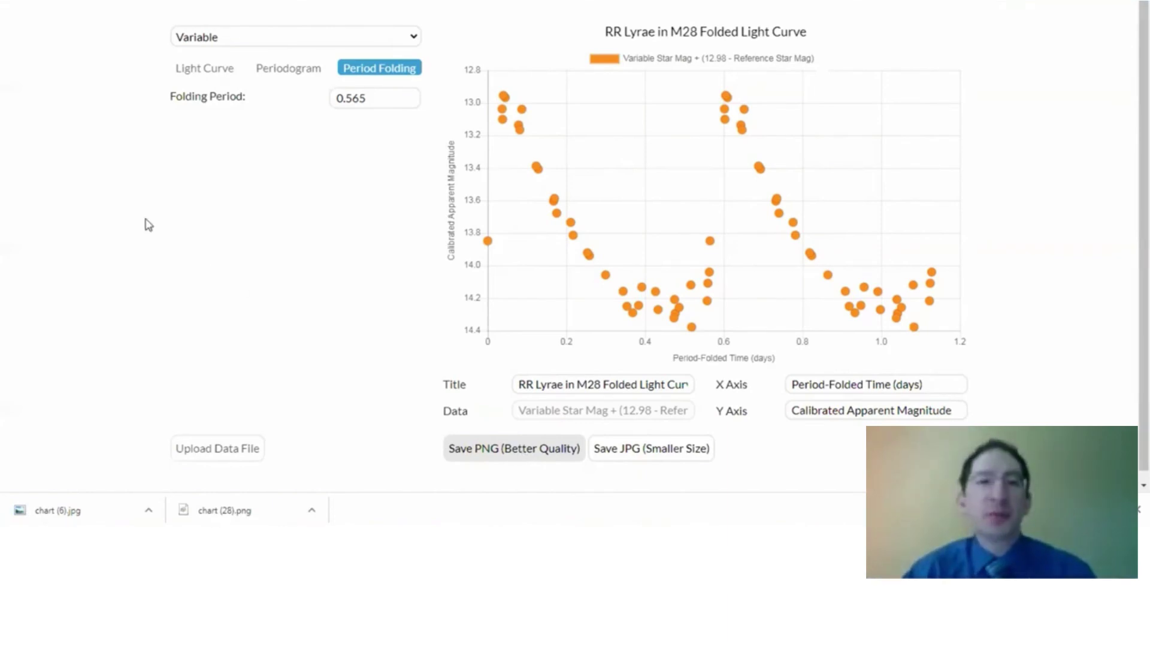
Step: Return to the Light Curve tab showing SRC1's calibrated magnitudes beside the data table
{"action": "left_click", "coordinate": [203, 70]}
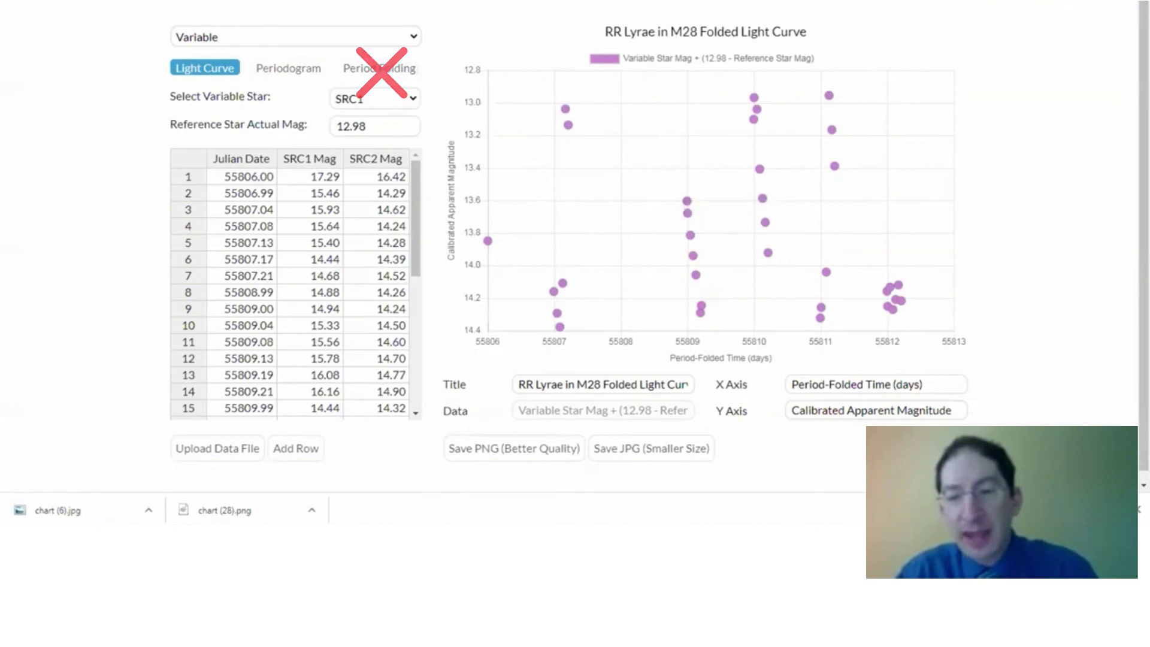
{"action": "mouse_move", "coordinate": [599, 537]}
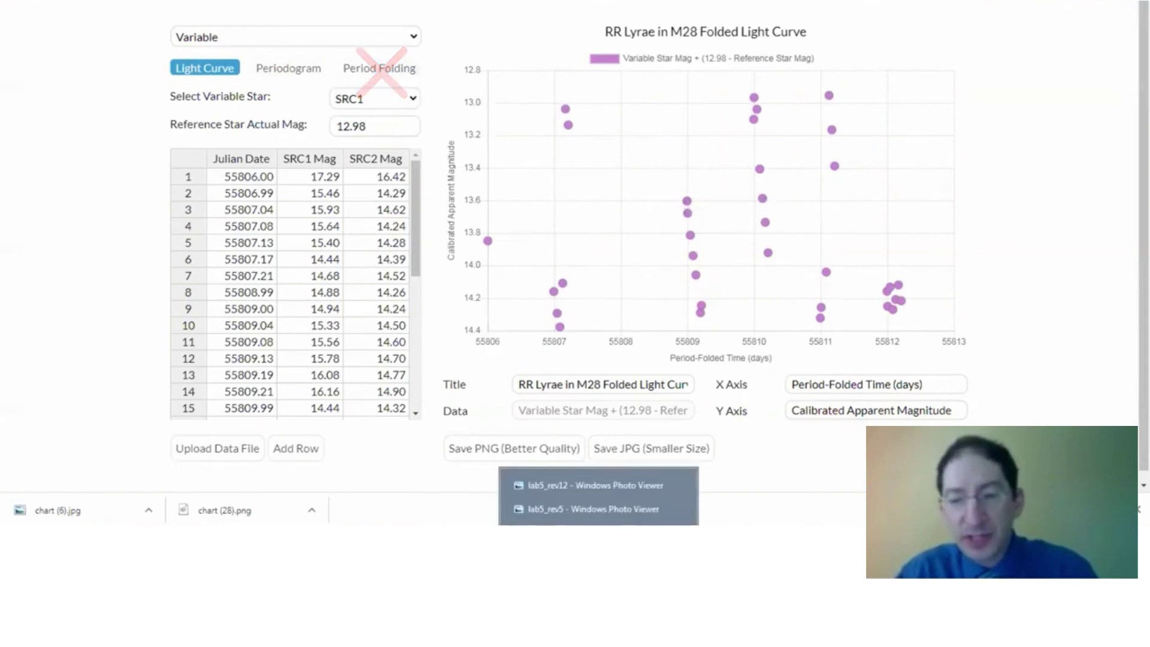
Step: Bring the lab5_rev12 Photo Viewer window forward to show the saved NGC 2765 supernova light curve
{"action": "left_click", "coordinate": [596, 484]}
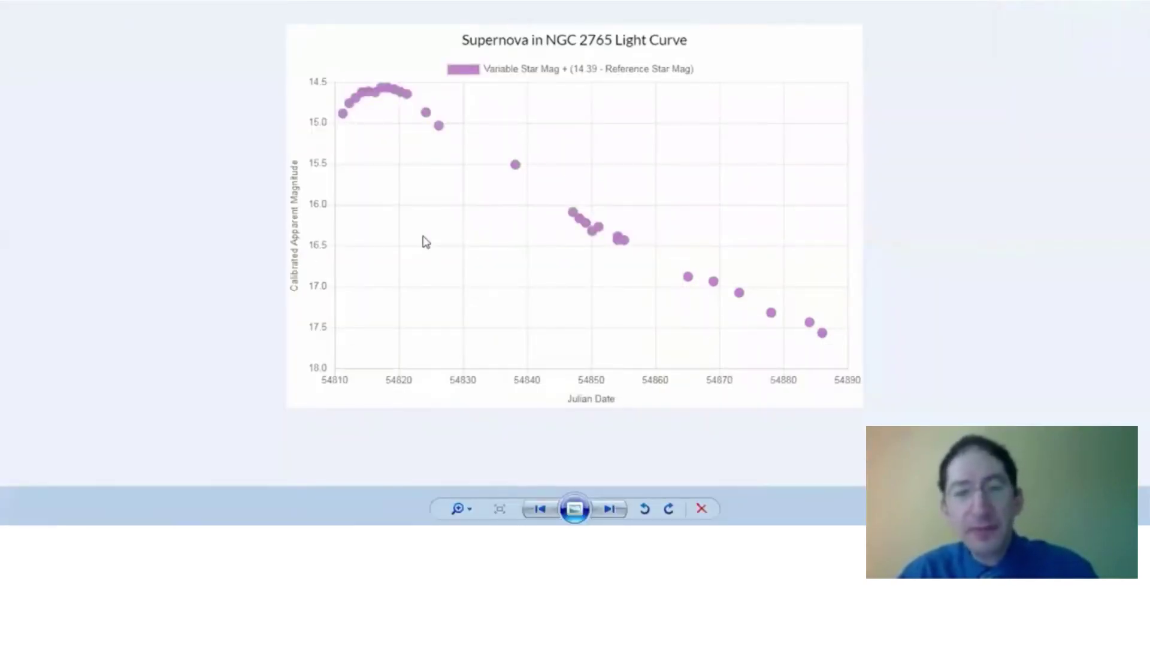